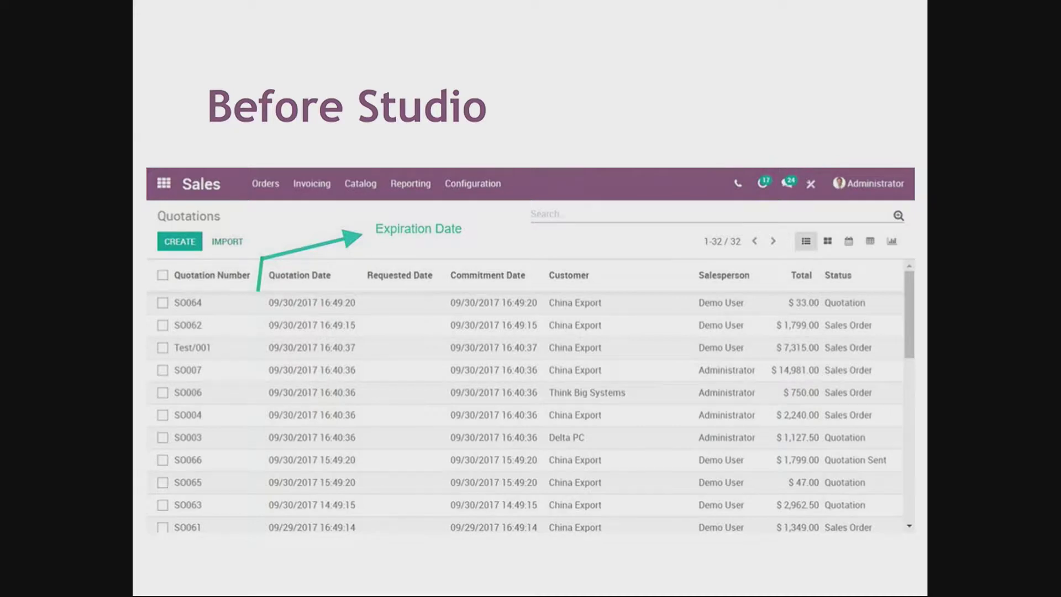
# Advance to slide 11 'After Studio' and leave full-screen mode for the windowed view
pyautogui.press('Right')
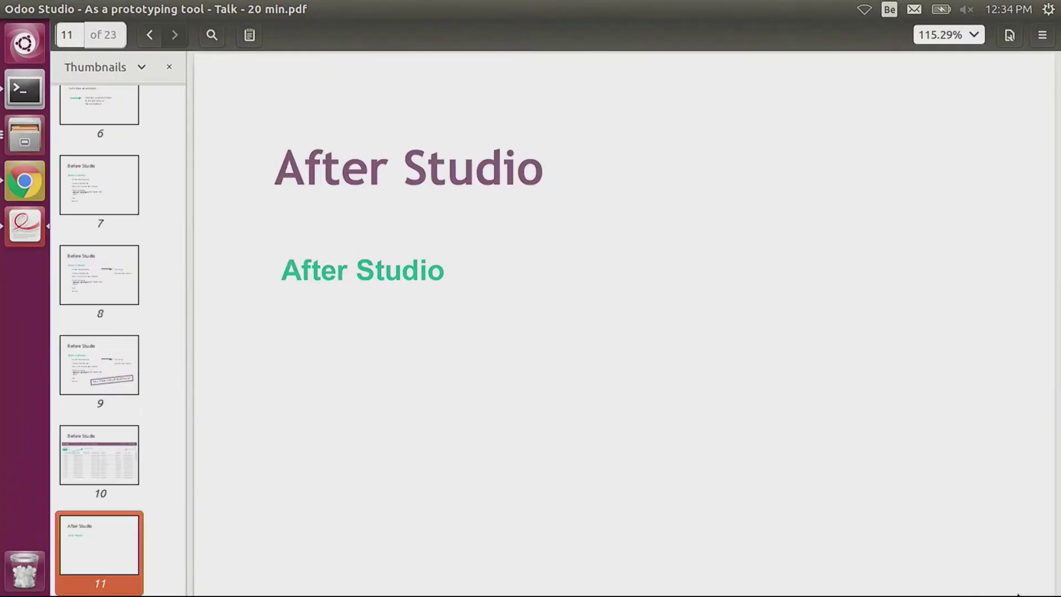
pyautogui.press('Escape')
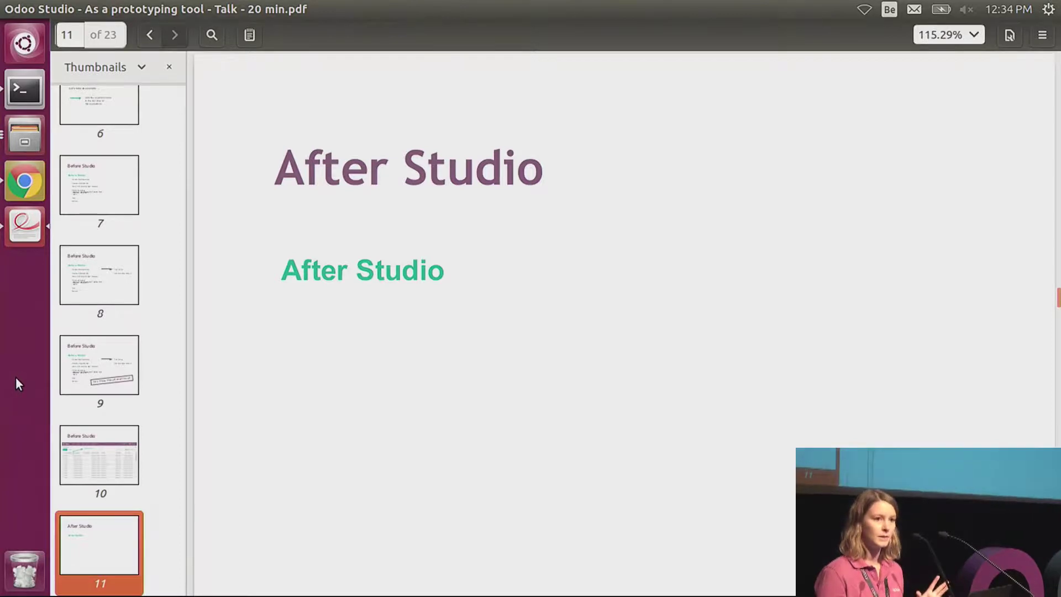
# Add an Expiration Date column after Quotation Number in the Sales quotations list using Studio
pyautogui.click(22, 196)
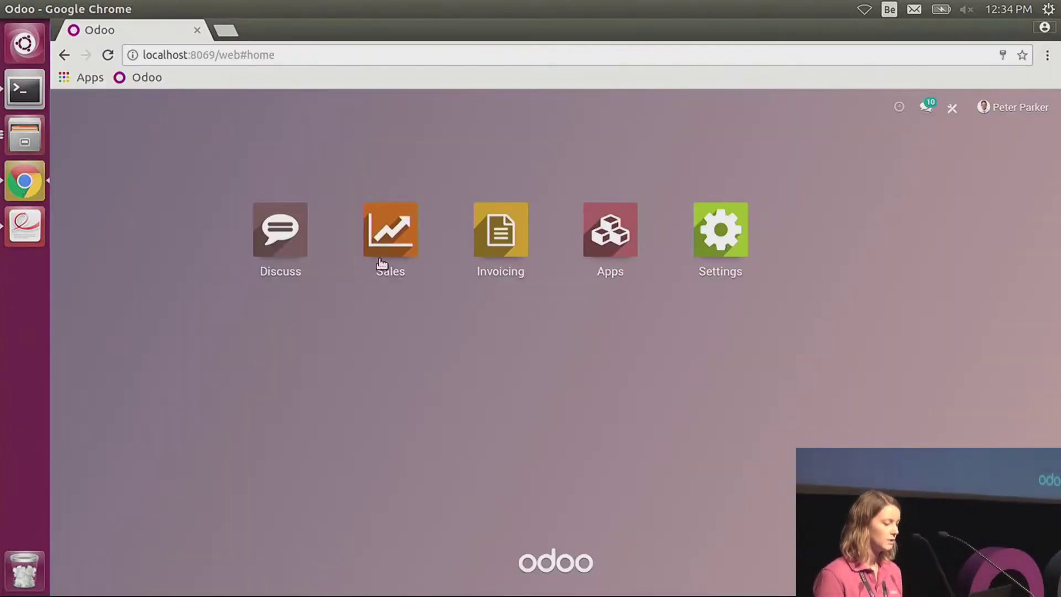
pyautogui.click(381, 232)
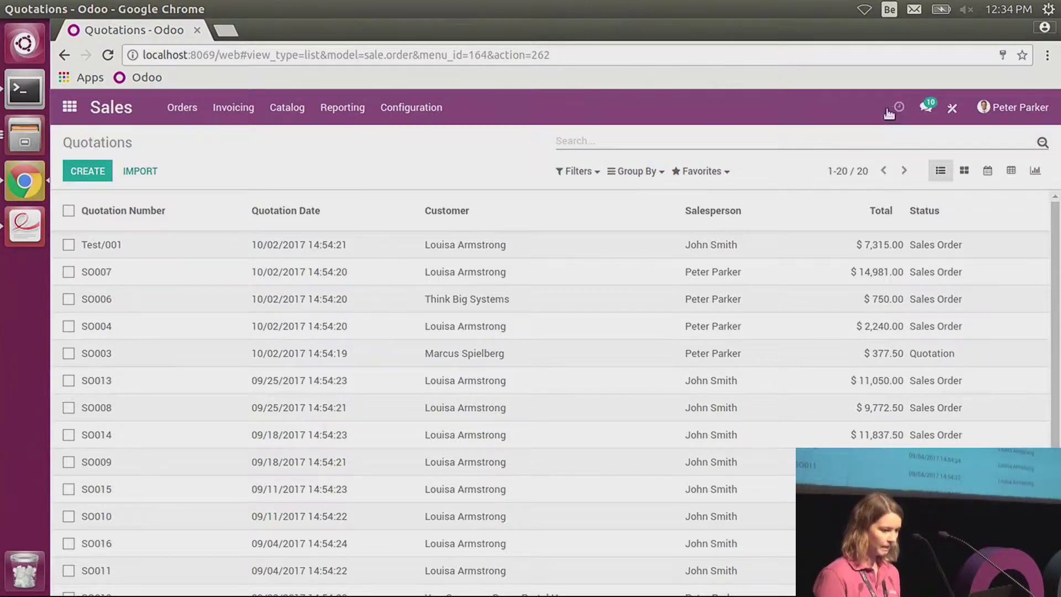
pyautogui.click(950, 116)
pyautogui.scroll(-5, 208, 344)
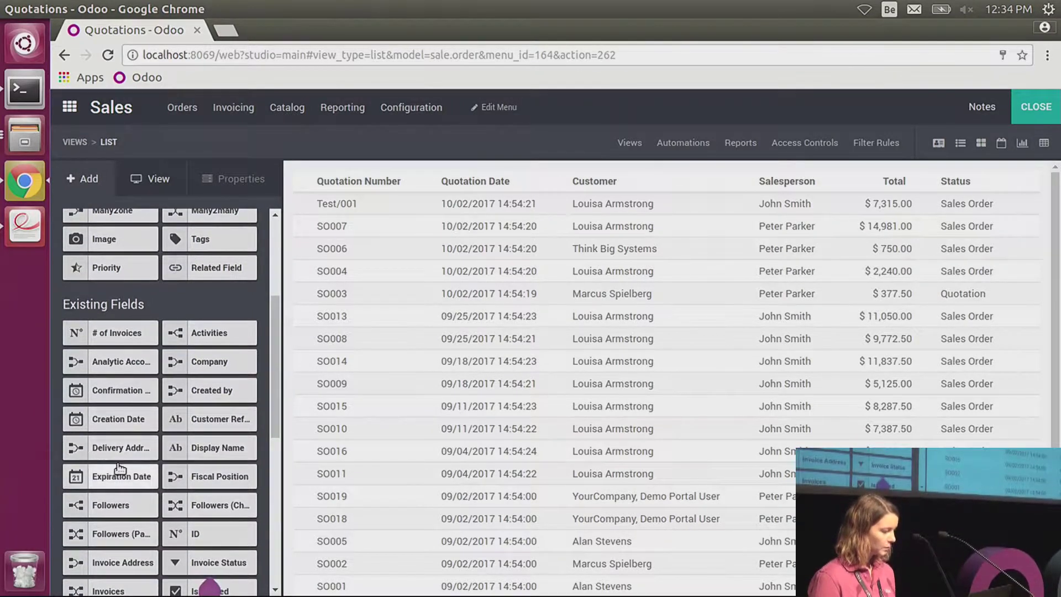
pyautogui.moveTo(137, 476); pyautogui.dragTo(429, 217)
pyautogui.click(1057, 113)
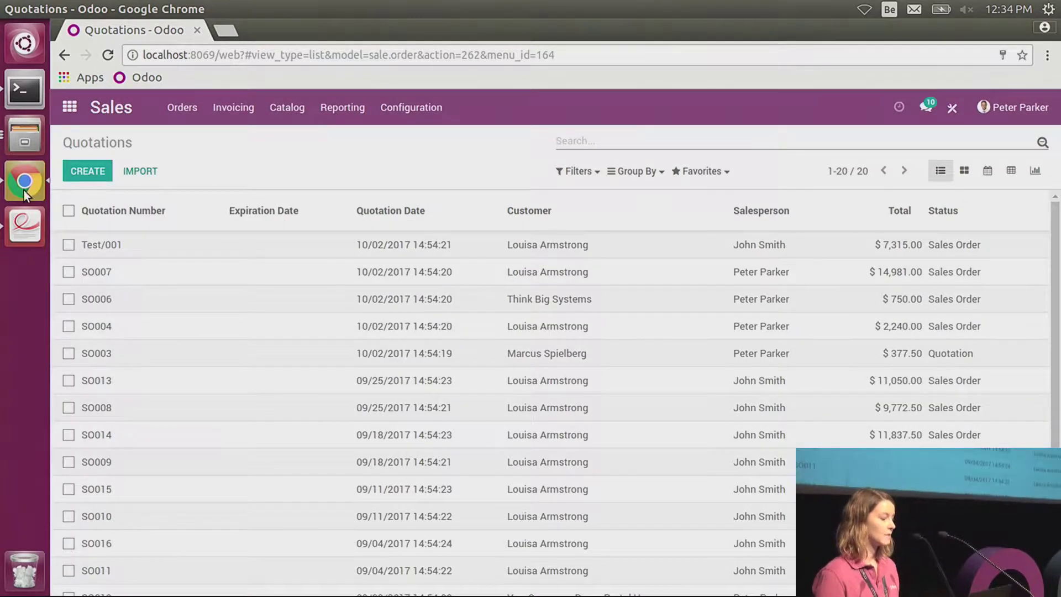
# Return to the PDF slides and page ahead to slide 17, 'Create an App'
pyautogui.click(25, 238)
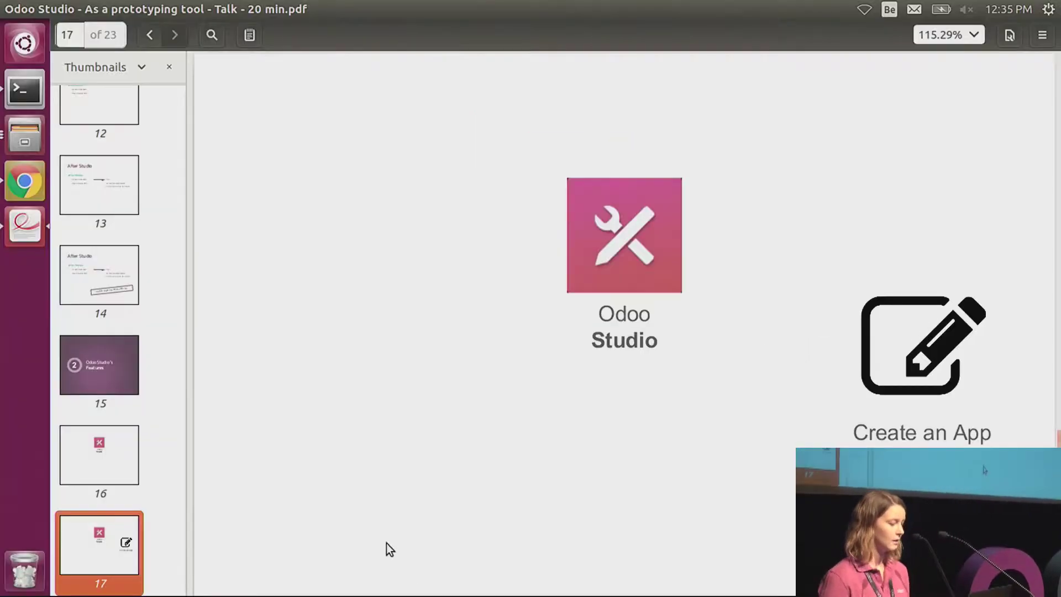
# Start a new Studio app named 'Real Estate Management' from the Odoo home menu
pyautogui.click(35, 194)
pyautogui.click(69, 106)
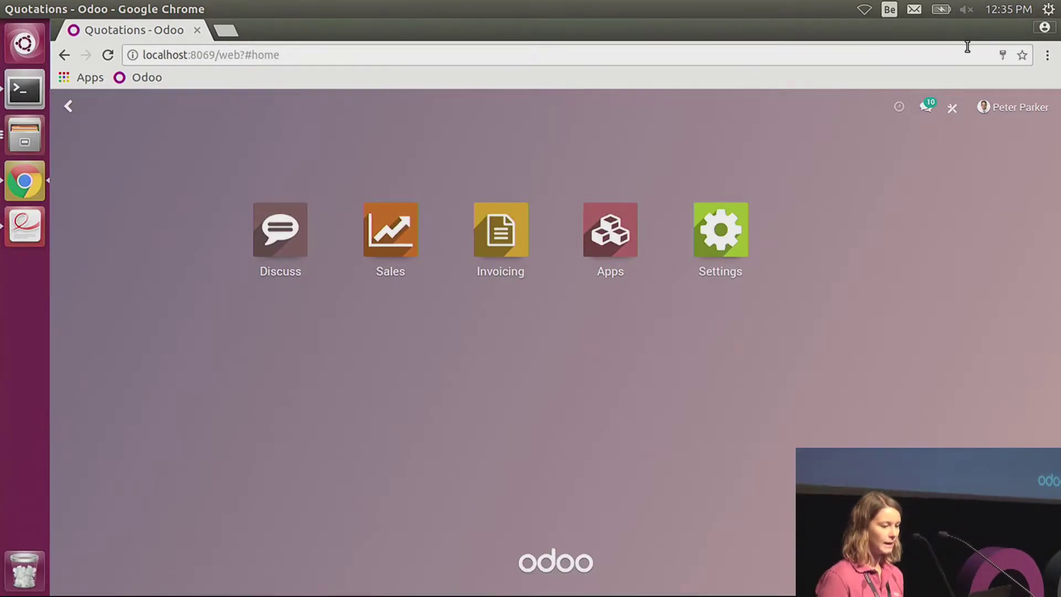
pyautogui.click(951, 113)
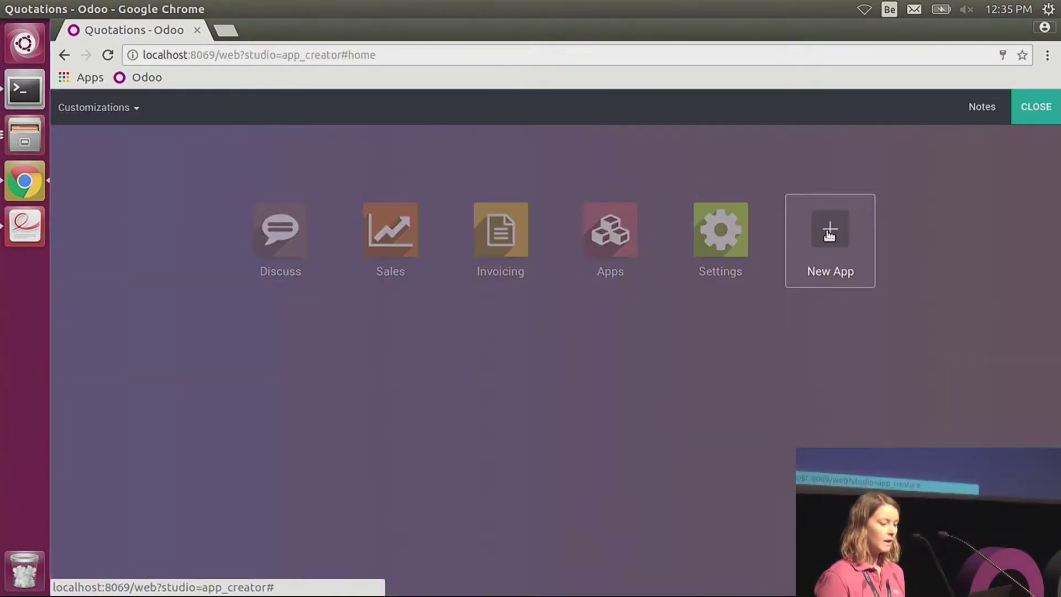
pyautogui.click(829, 232)
pyautogui.click(497, 450)
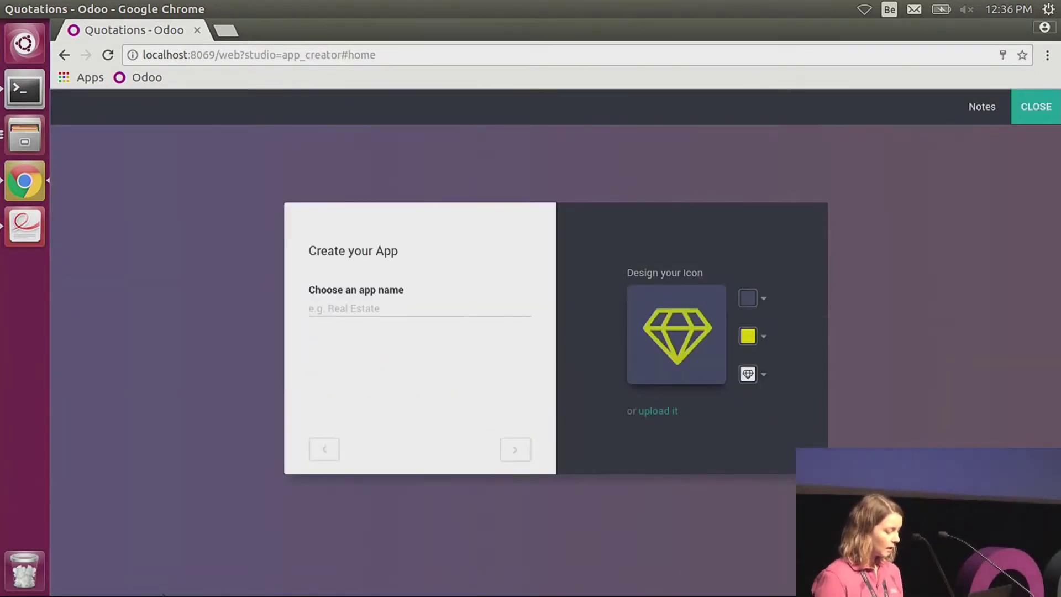
pyautogui.write('RealEstate')
pyautogui.press('BackSpace')
pyautogui.press('BackSpace')
pyautogui.press('BackSpace')
pyautogui.press('BackSpace')
pyautogui.press('BackSpace')
pyautogui.press('BackSpace')
pyautogui.write('Estate Management')
# Give the app a green house icon and create it with a first 'Properties' menu
pyautogui.click(750, 374)
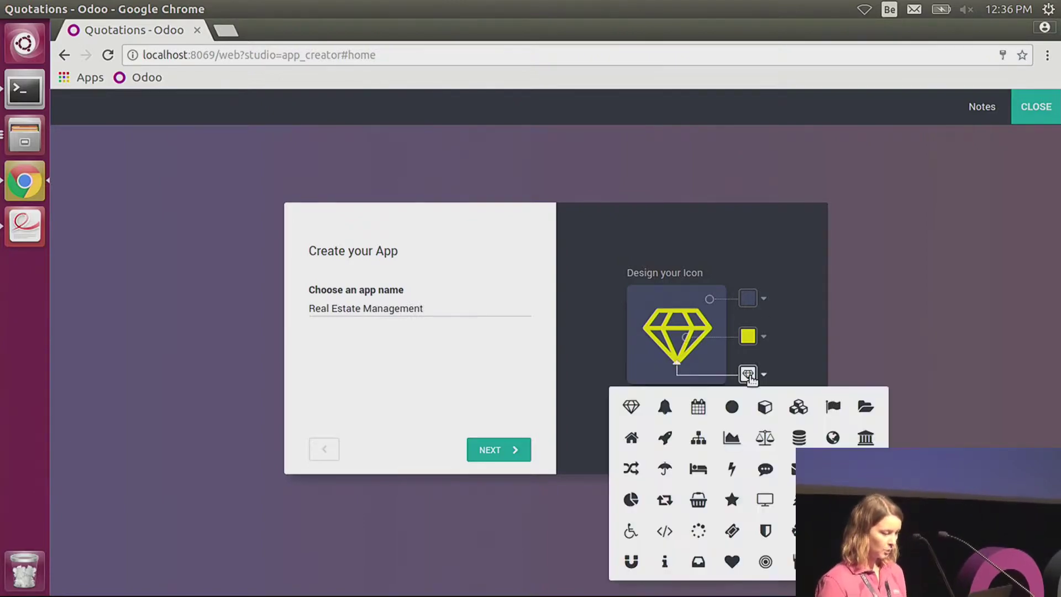
pyautogui.click(631, 438)
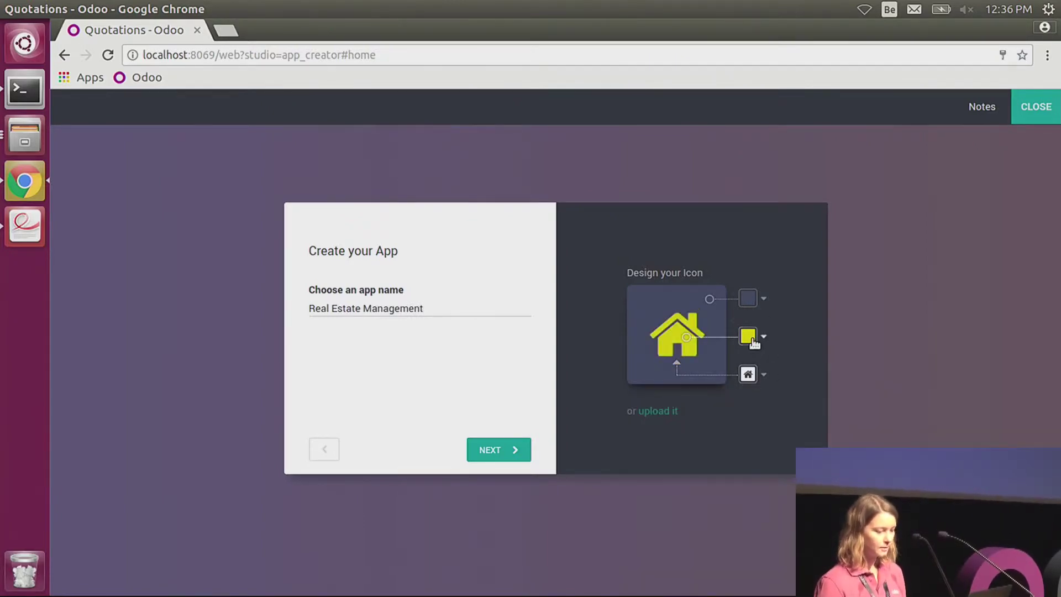
pyautogui.click(752, 338)
pyautogui.click(853, 264)
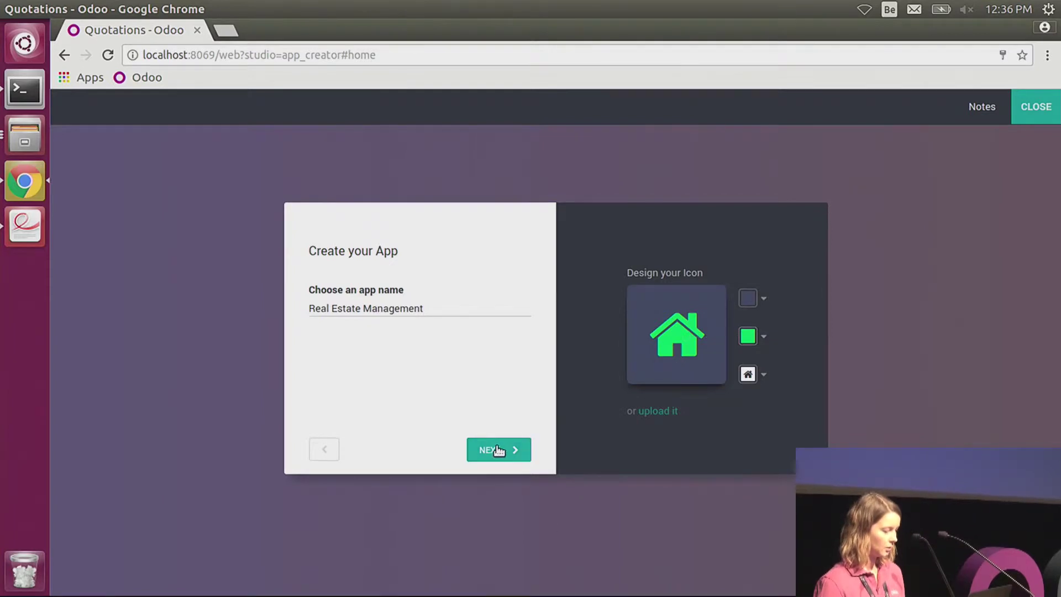
pyautogui.click(508, 460)
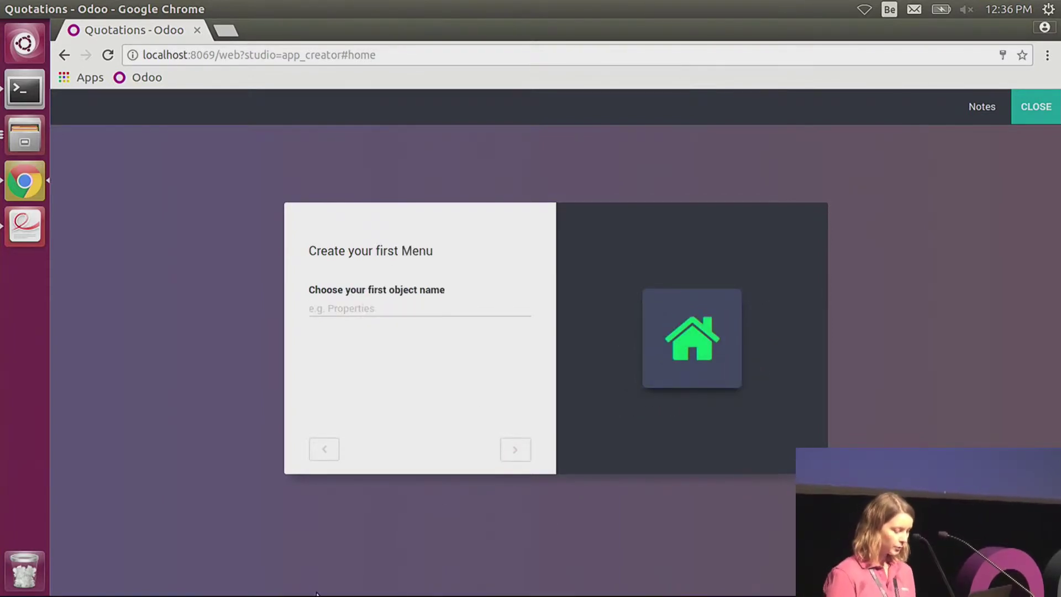
pyautogui.write('Properties')
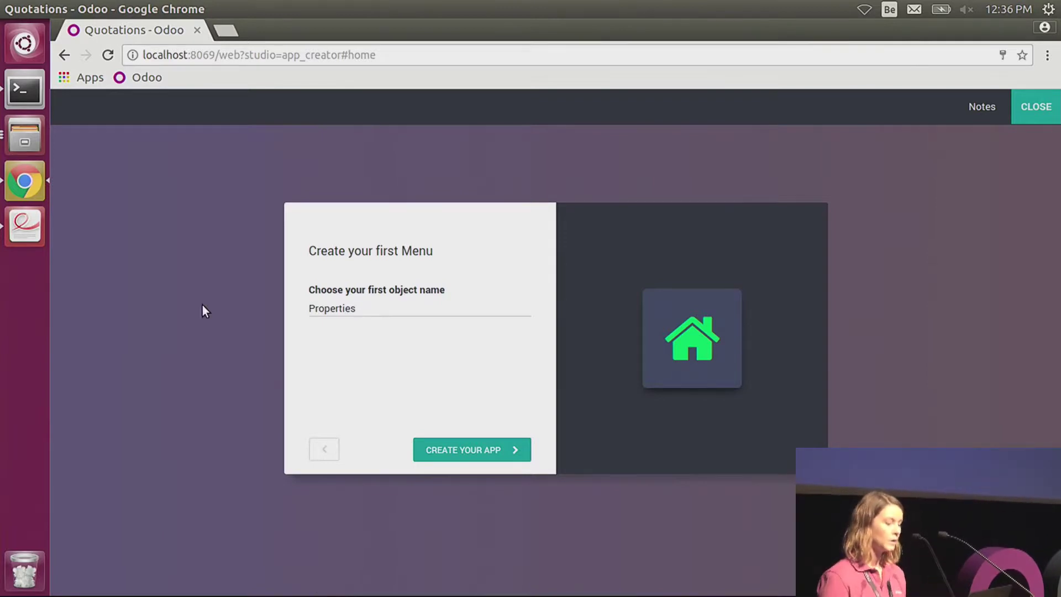
pyautogui.click(466, 459)
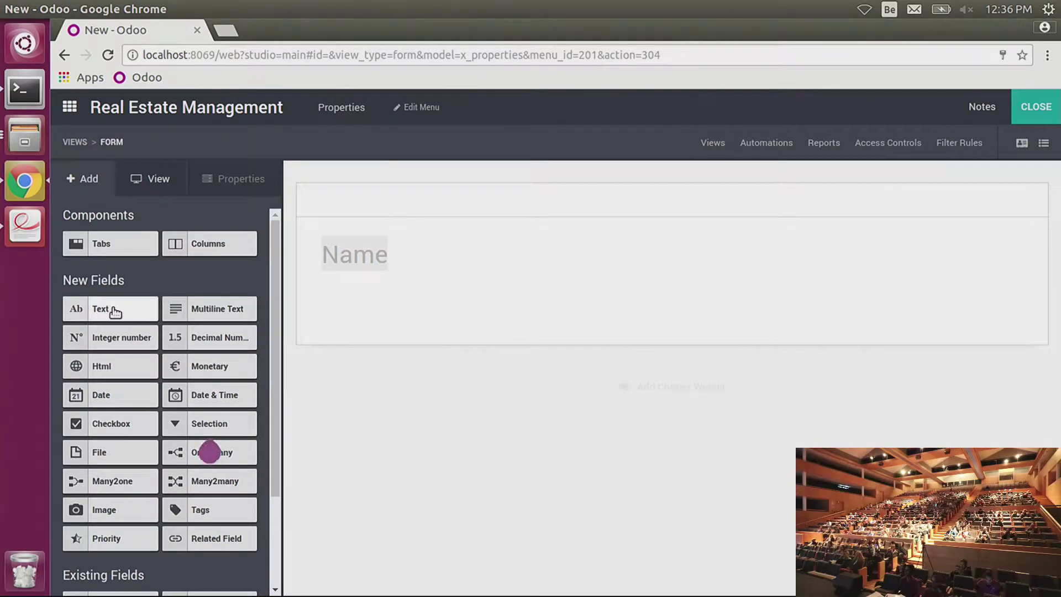
# Add two text fields and a many-to-one field related to Contact below Name
pyautogui.moveTo(118, 308); pyautogui.dragTo(392, 328)
pyautogui.moveTo(122, 309); pyautogui.dragTo(402, 349)
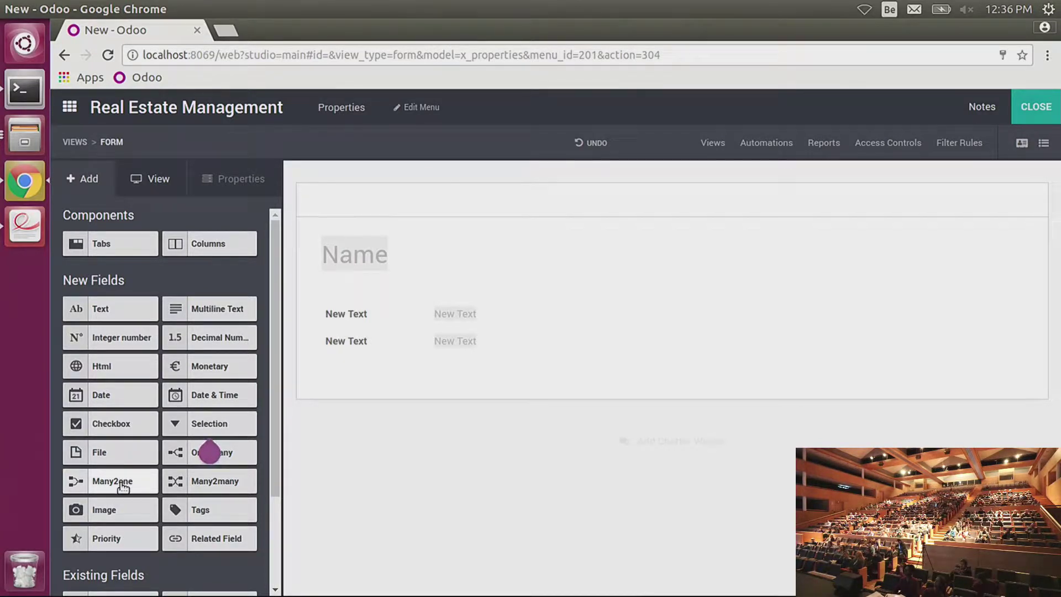
pyautogui.moveTo(124, 487); pyautogui.dragTo(404, 362)
pyautogui.click(553, 209)
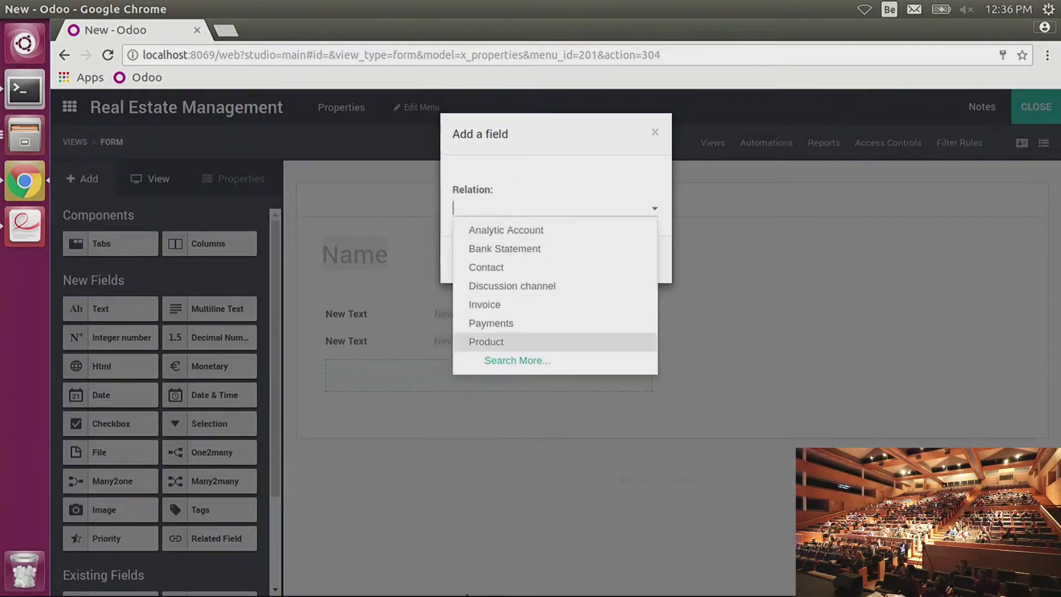
pyautogui.write('contac')
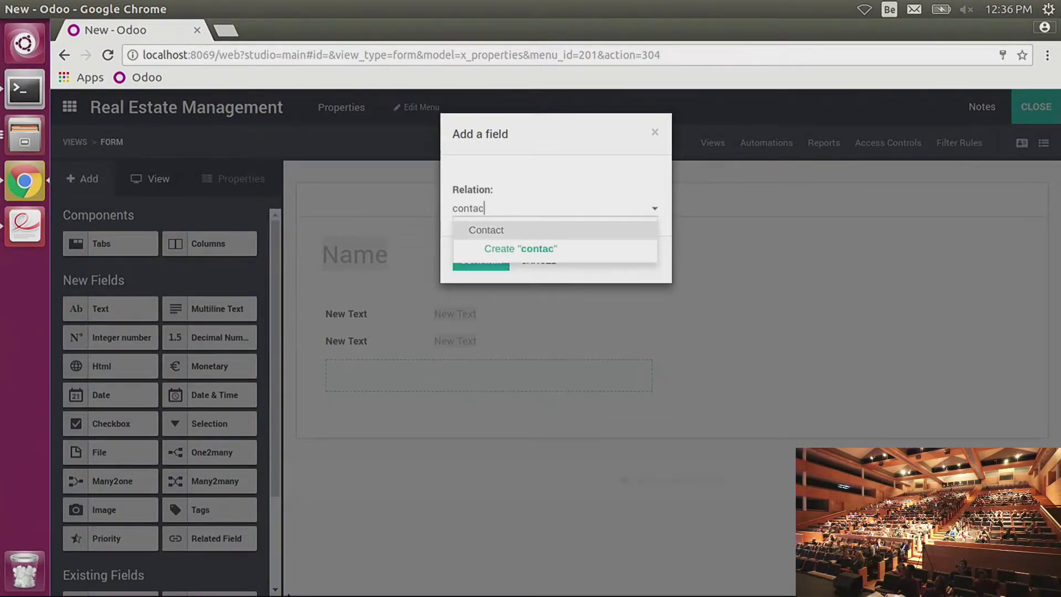
pyautogui.click(487, 232)
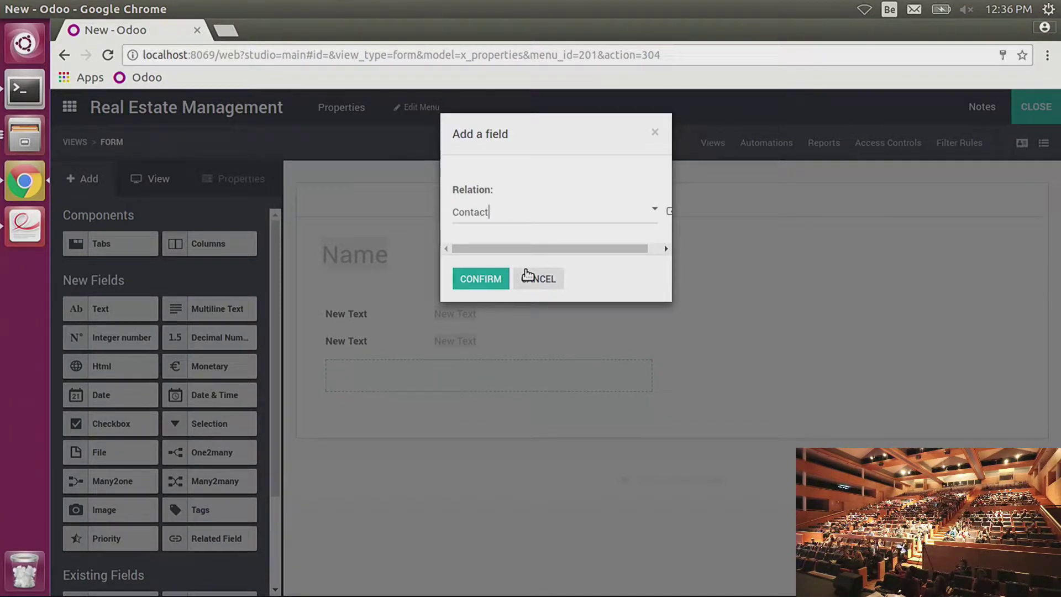
pyautogui.click(490, 282)
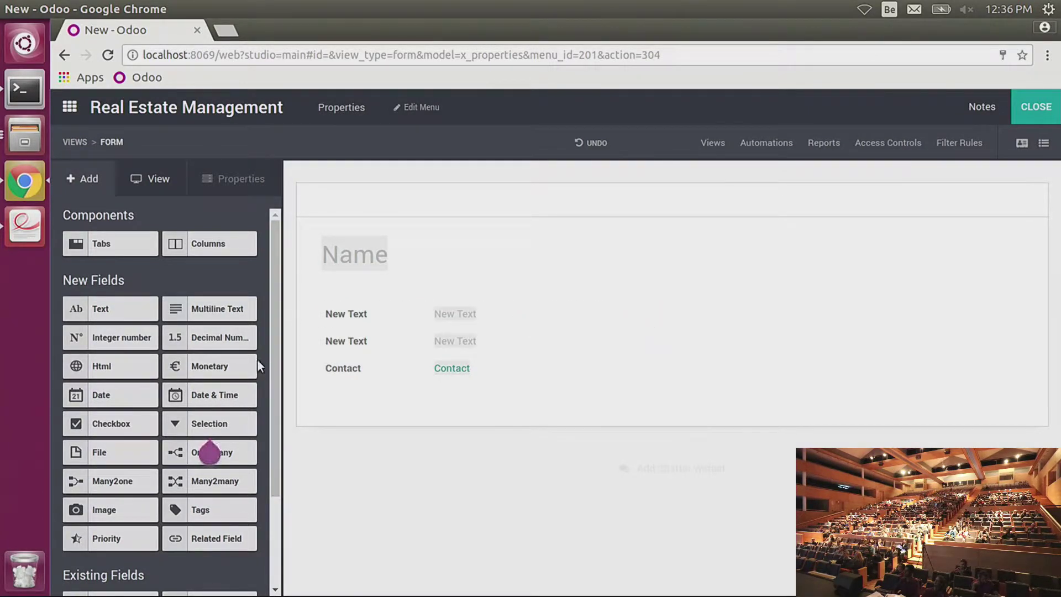
# Rename the two new text fields to City and Street
pyautogui.click(362, 314)
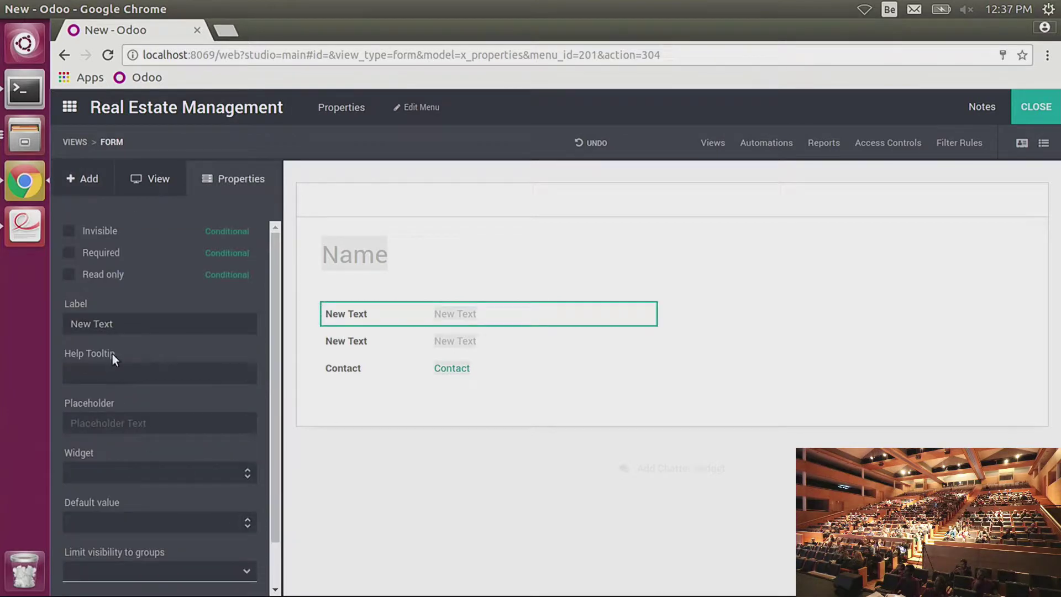
pyautogui.tripleClick(110, 323)
pyautogui.write('C')
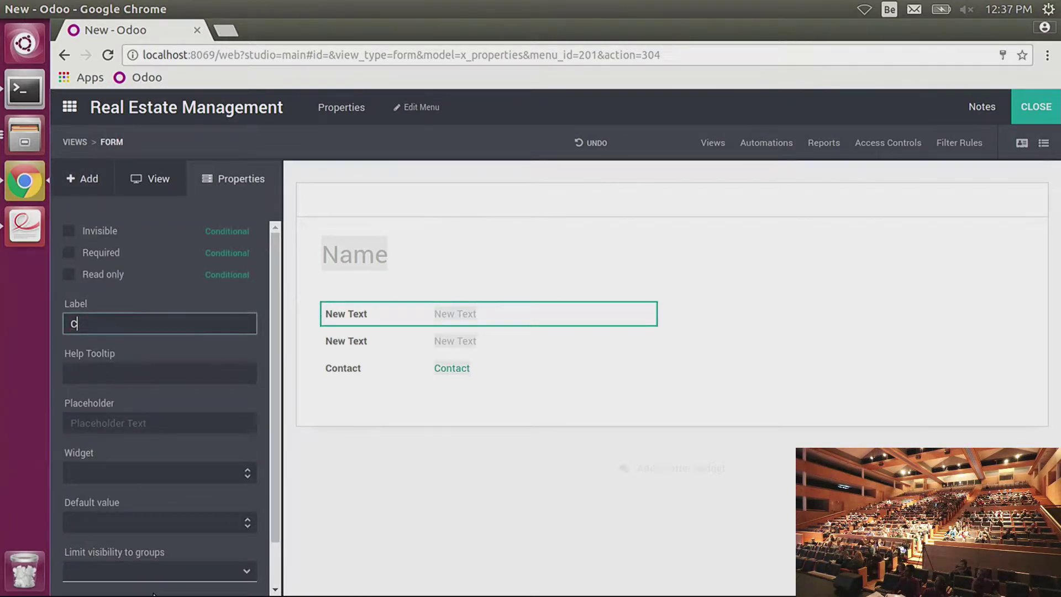
pyautogui.write('ity')
pyautogui.click(363, 344)
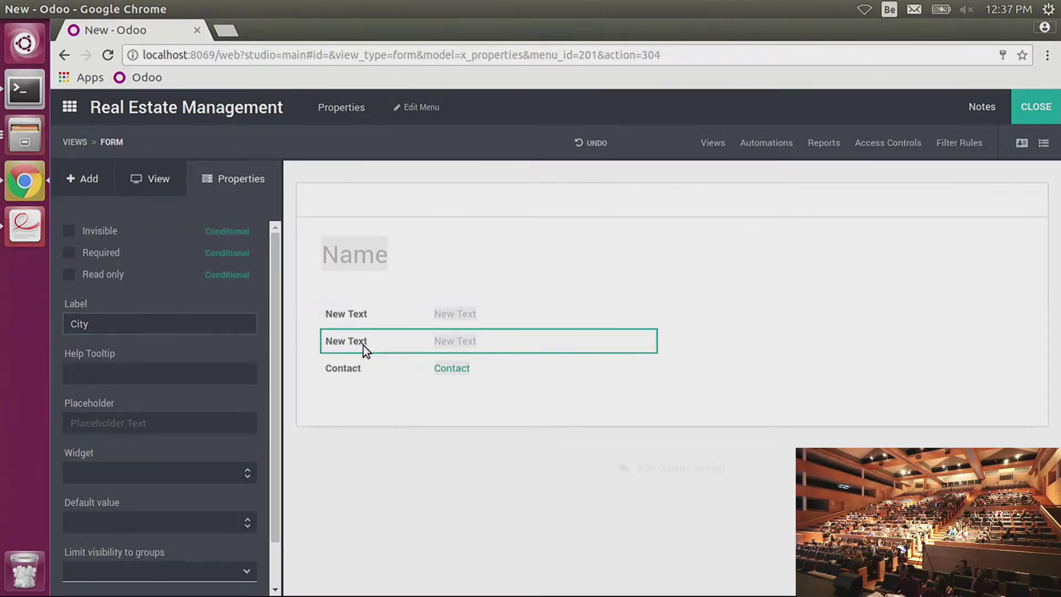
pyautogui.tripleClick(111, 323)
pyautogui.write('Stree')
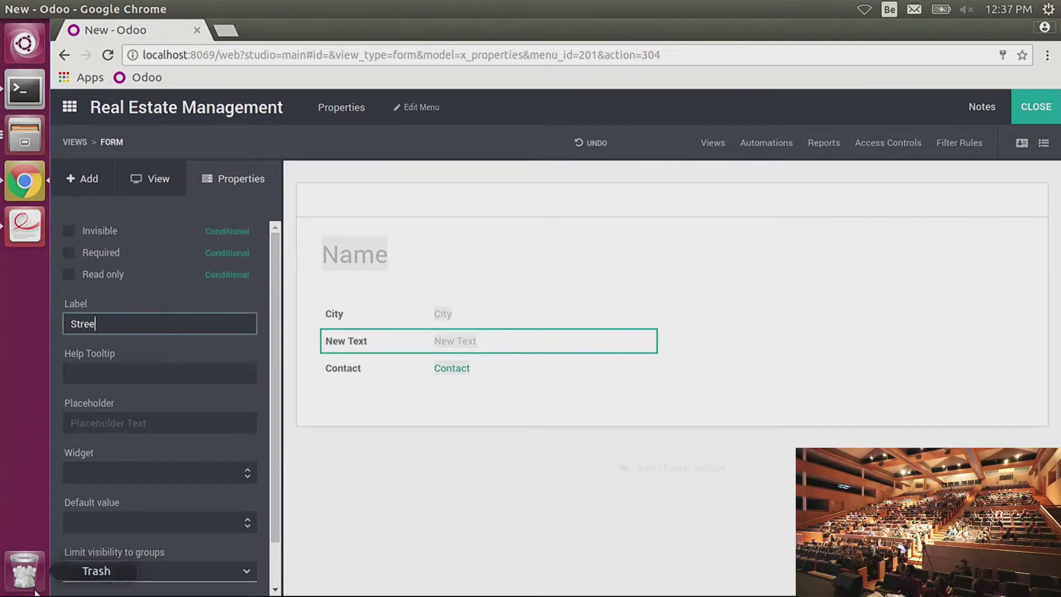
pyautogui.write('t')
pyautogui.click(85, 182)
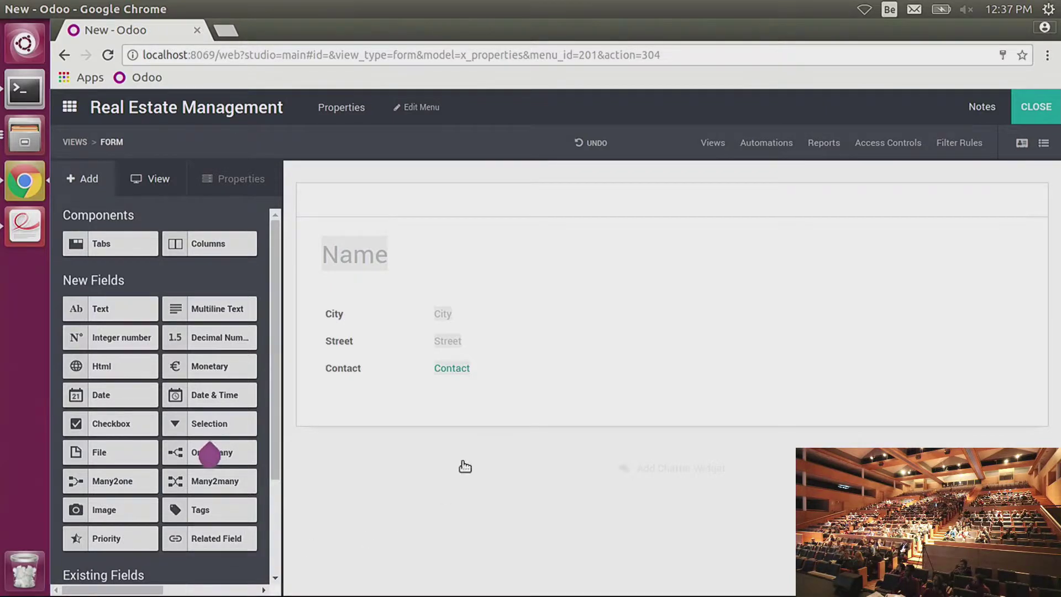
# Add a related field showing the Contact's Phone below Contact, labelled Phone
pyautogui.moveTo(471, 452); pyautogui.dragTo(358, 396)
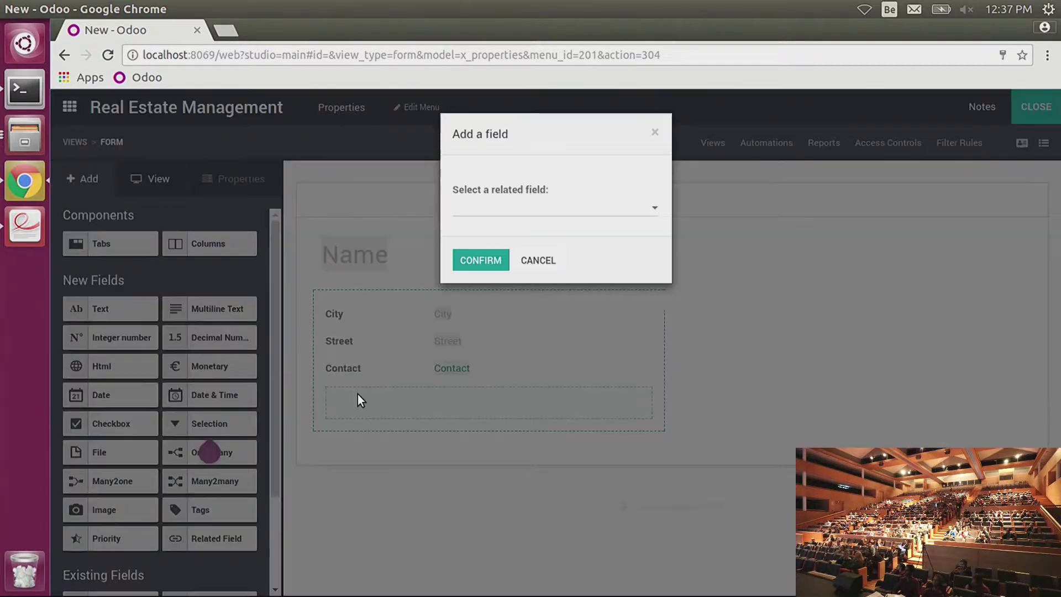
pyautogui.click(522, 208)
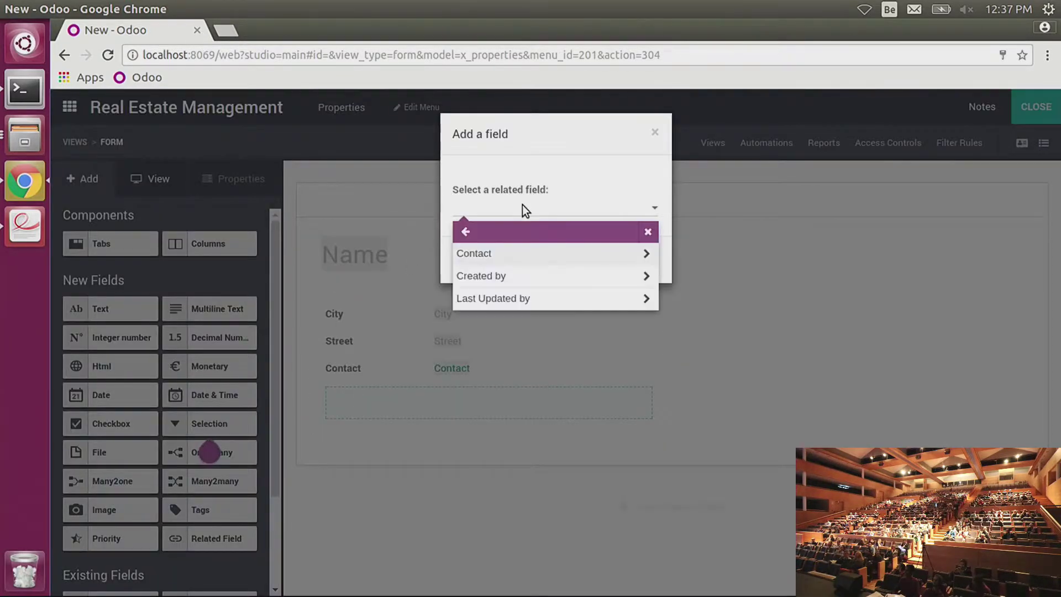
pyautogui.click(506, 260)
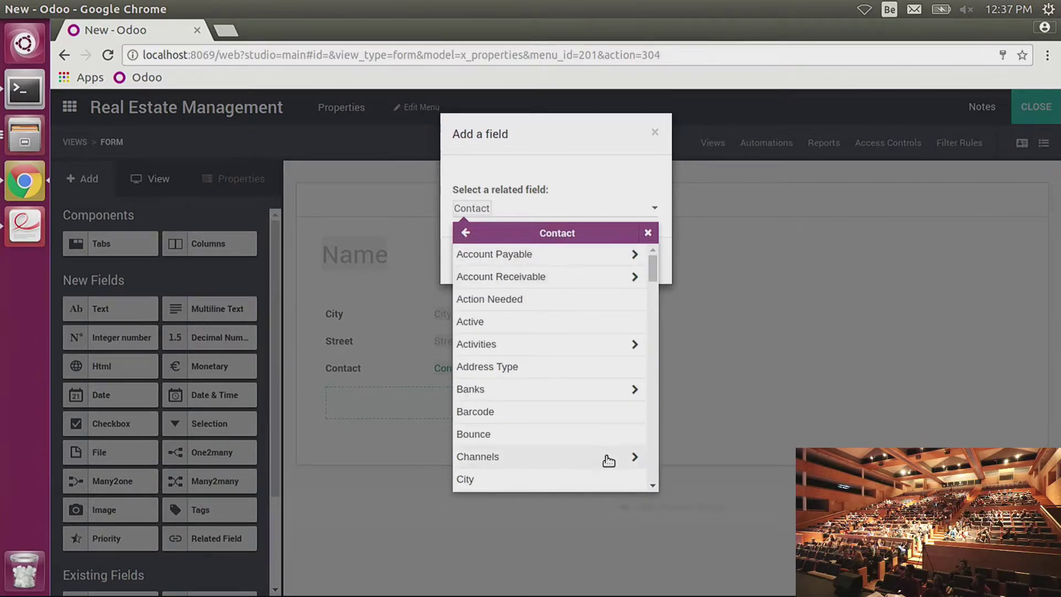
pyautogui.scroll(-10, 547, 414)
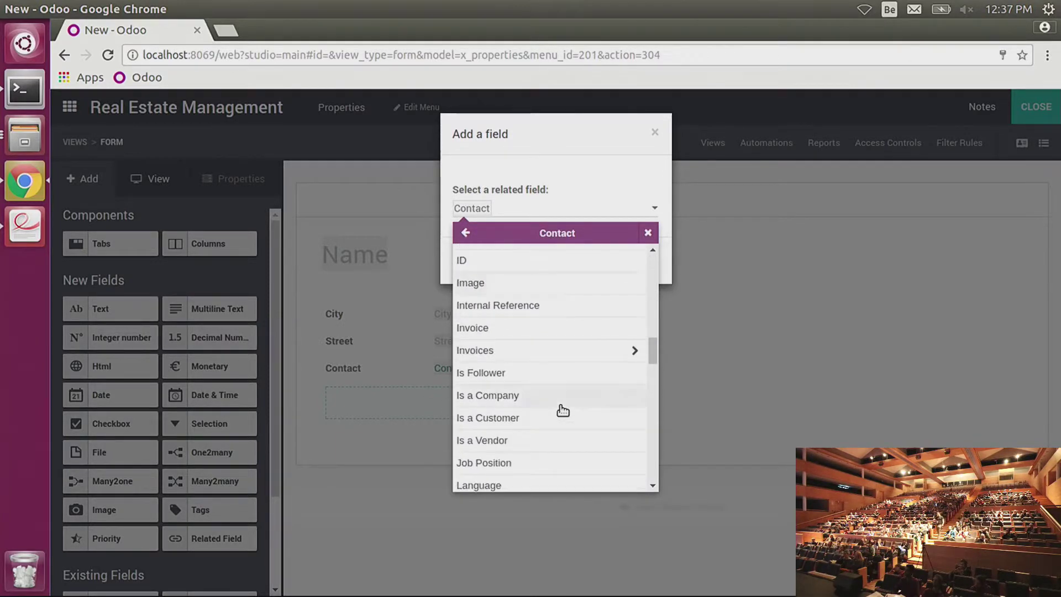
pyautogui.scroll(-7, 563, 410)
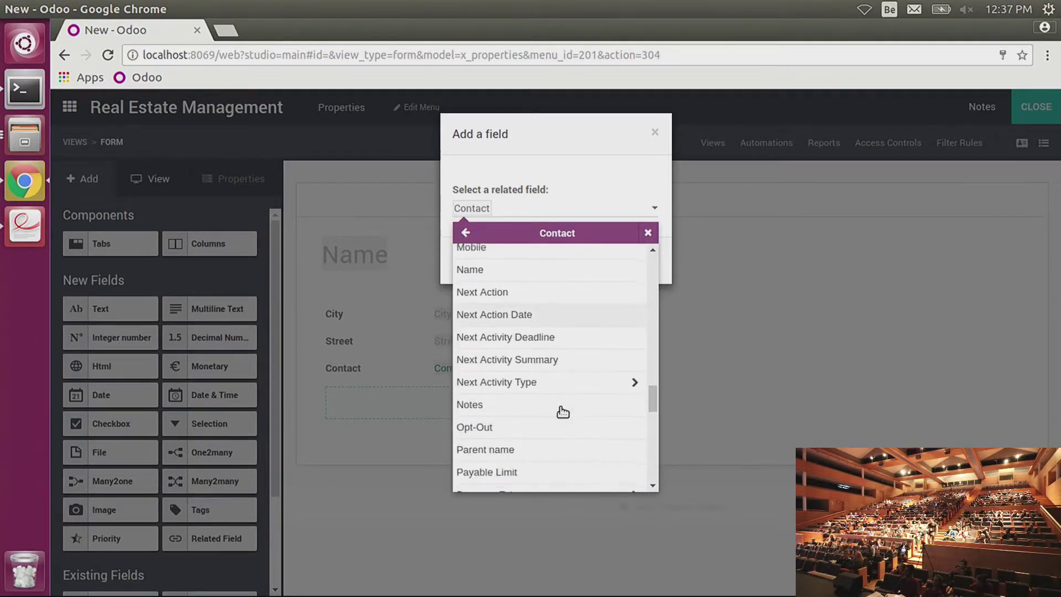
pyautogui.scroll(-2, 563, 411)
pyautogui.click(564, 395)
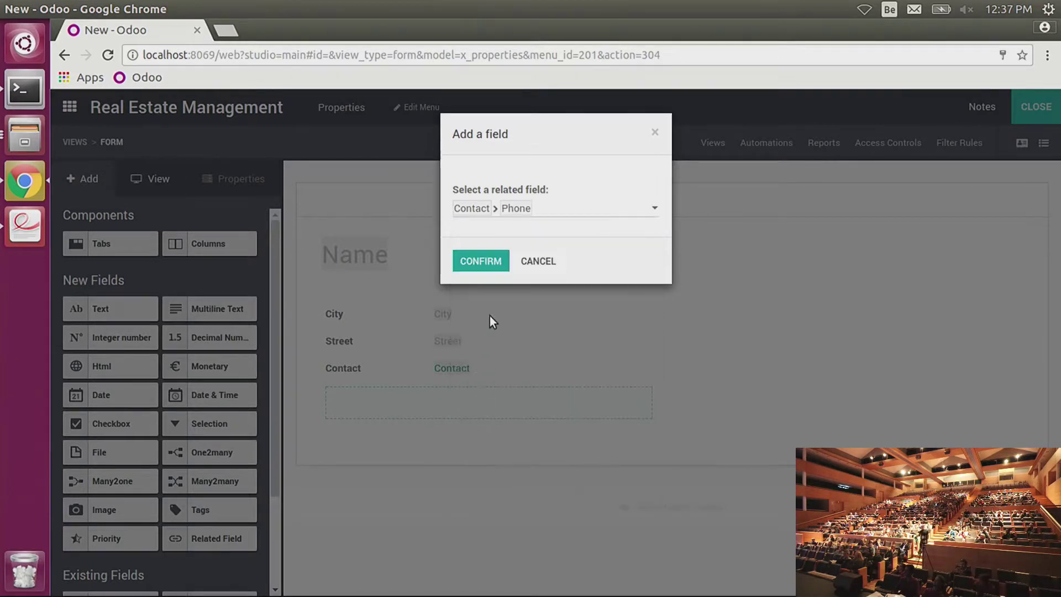
pyautogui.click(481, 261)
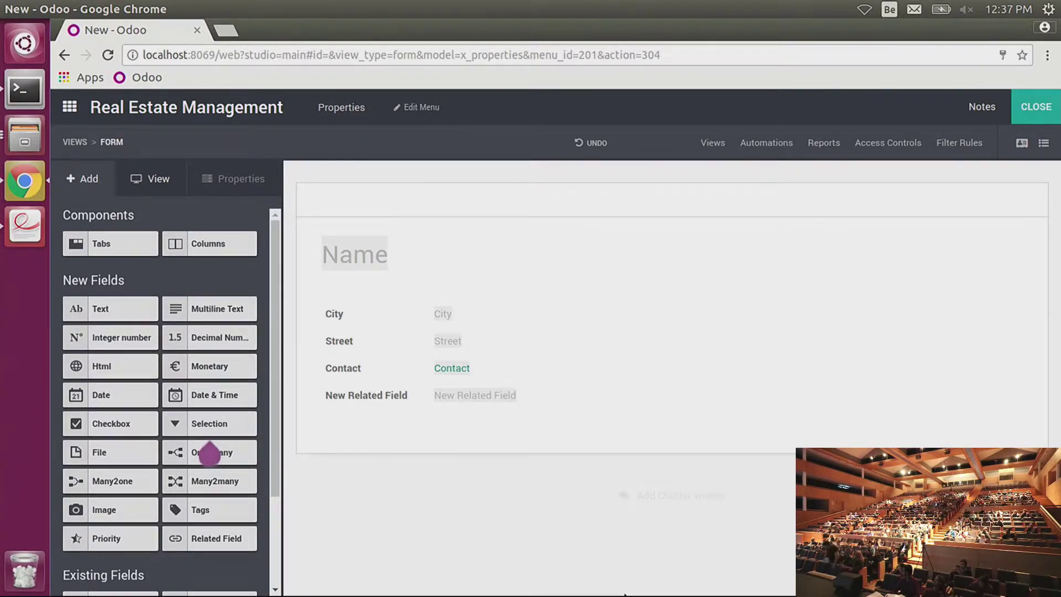
pyautogui.click(324, 389)
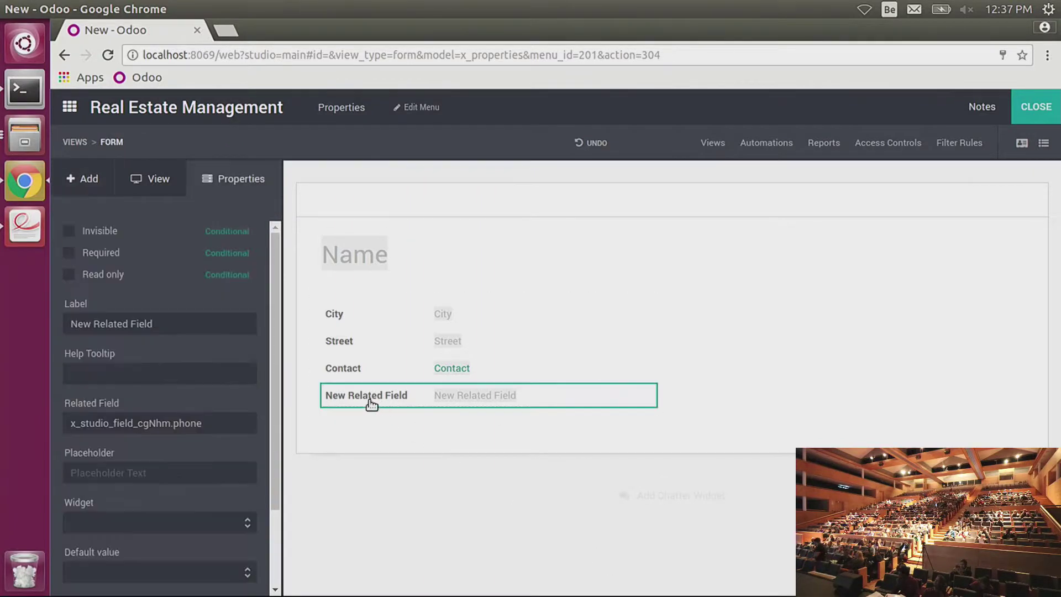
pyautogui.tripleClick(173, 330)
pyautogui.write('Phone')
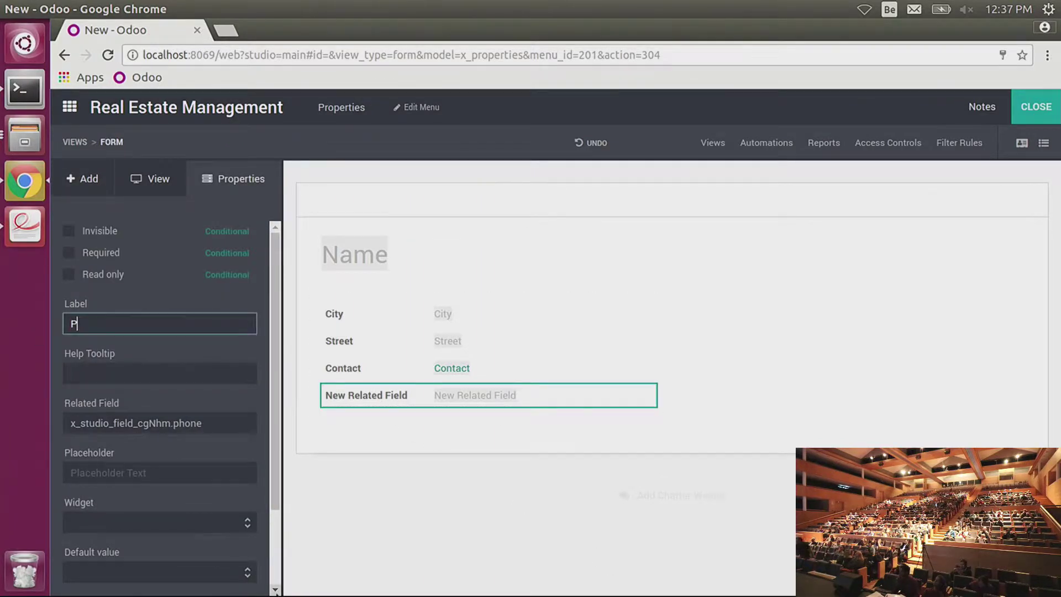
pyautogui.click(92, 190)
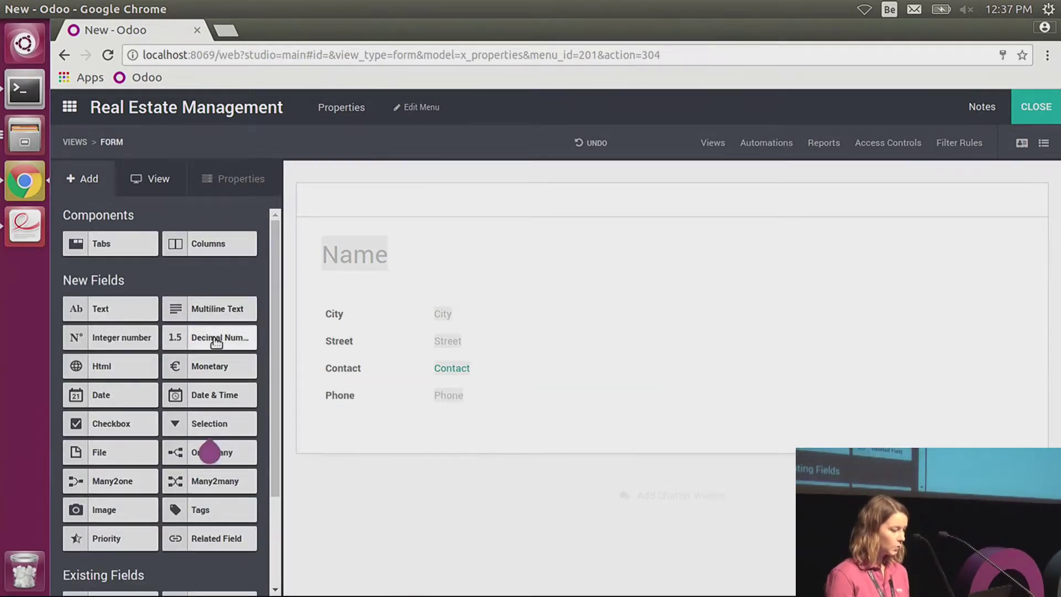
# Add a decimal field labelled 'Estimated price' in the form's right column
pyautogui.moveTo(210, 452); pyautogui.dragTo(739, 350)
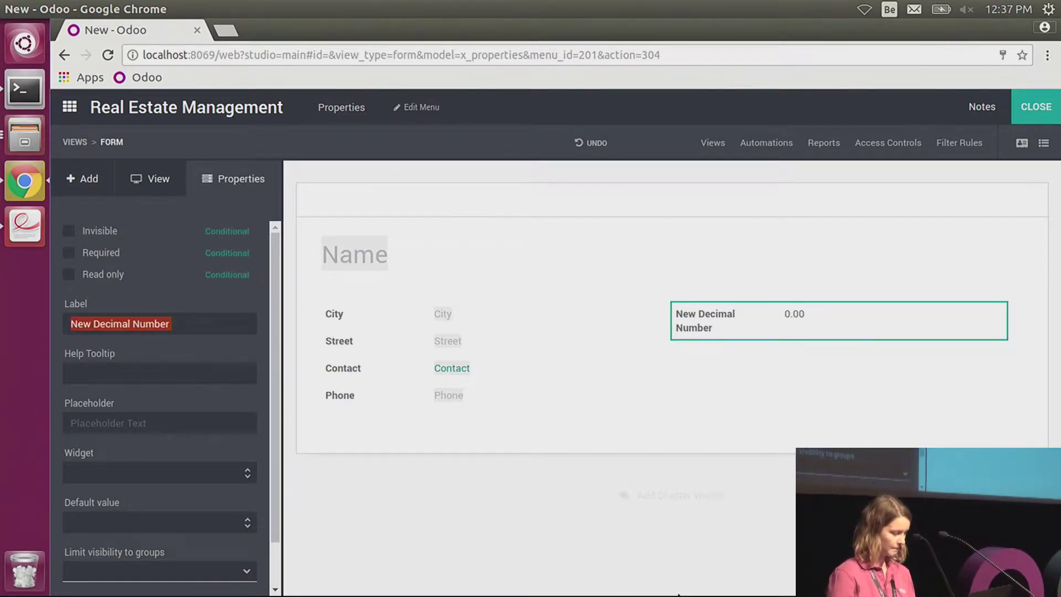
pyautogui.click(197, 326)
pyautogui.press('BackSpace')
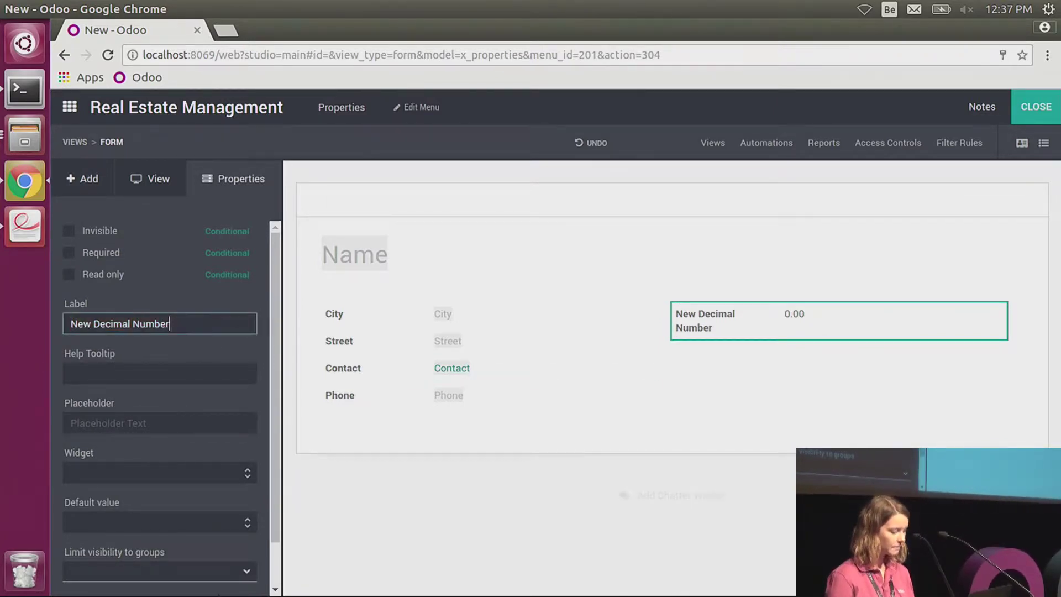
pyautogui.press('BackSpace')
pyautogui.press('BackSpace')
pyautogui.press('BackSpace')
pyautogui.press('BackSpace')
pyautogui.press('BackSpace')
pyautogui.press('BackSpace')
pyautogui.press('BackSpace')
pyautogui.press('BackSpace')
pyautogui.press('BackSpace')
pyautogui.press('BackSpace')
pyautogui.press('BackSpace')
pyautogui.press('BackSpace')
pyautogui.press('BackSpace')
pyautogui.press('BackSpace')
pyautogui.press('BackSpace')
pyautogui.press('BackSpace')
pyautogui.press('BackSpace')
pyautogui.write('Esima')
pyautogui.press('BackSpace')
pyautogui.press('BackSpace')
pyautogui.press('BackSpace')
pyautogui.write('t')
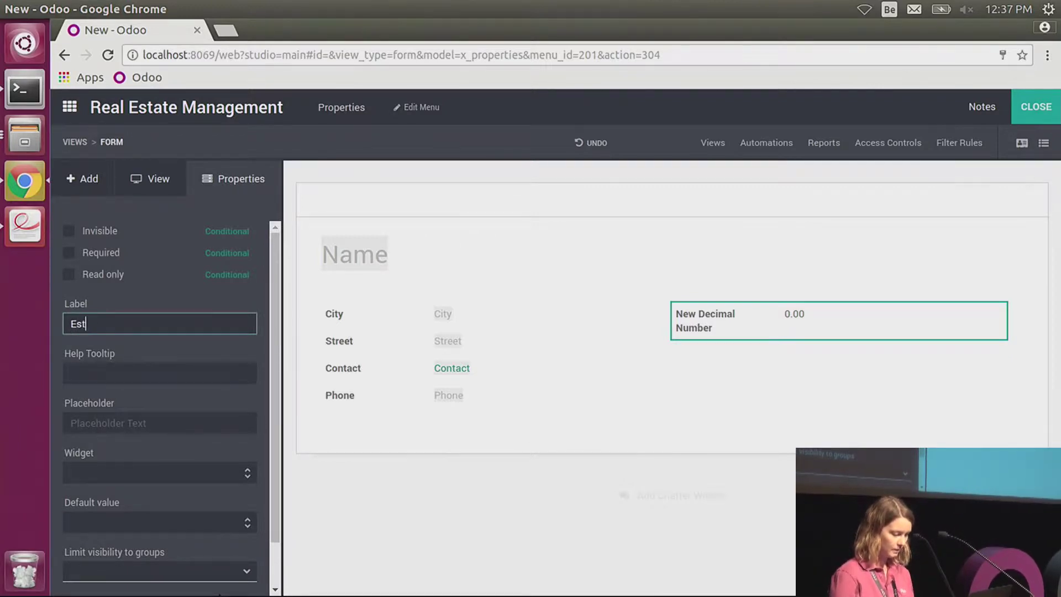
pyautogui.write('imated ')
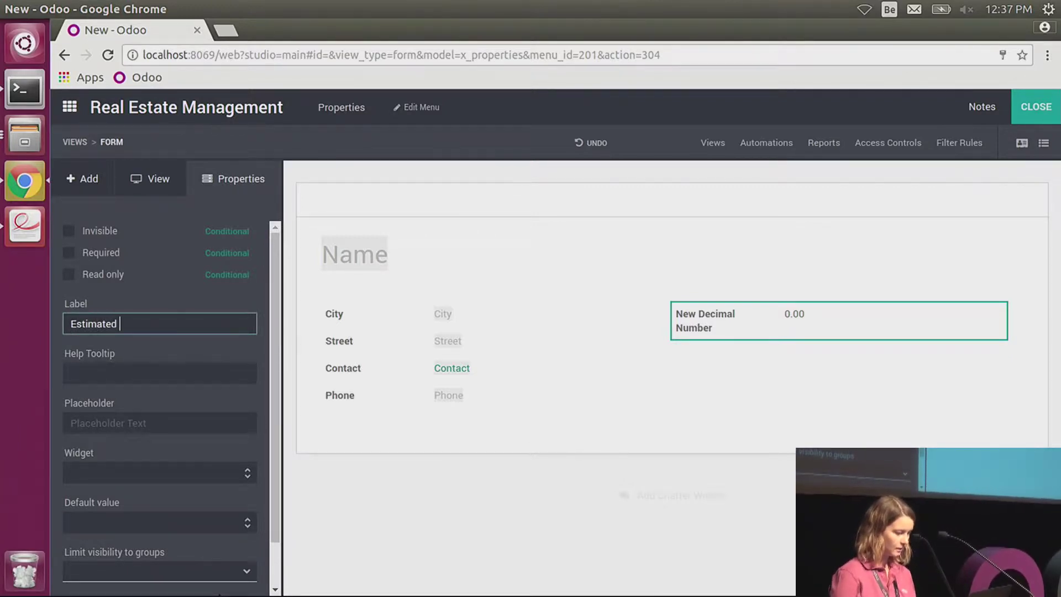
pyautogui.write('price')
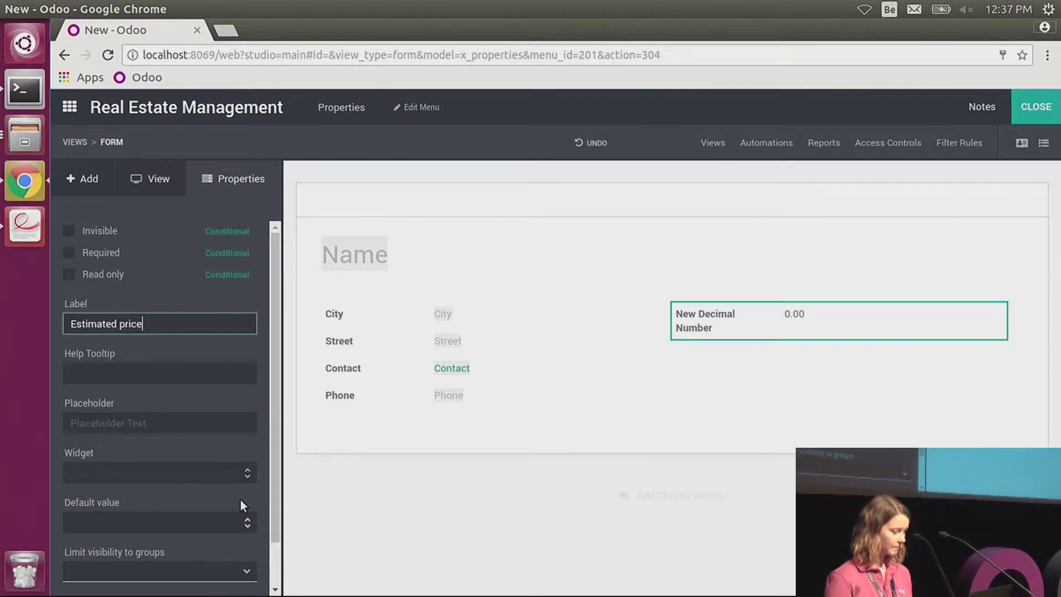
pyautogui.click(83, 178)
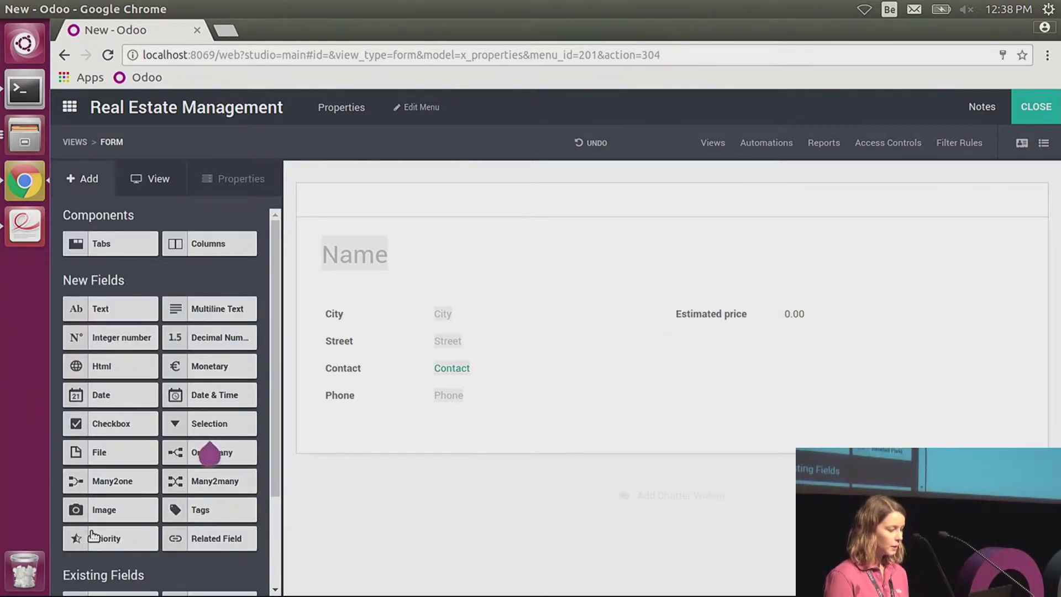
# Place a selection field below Estimated price and enter its choices Low, Medium and High
pyautogui.moveTo(210, 424); pyautogui.dragTo(731, 356)
pyautogui.write('Low')
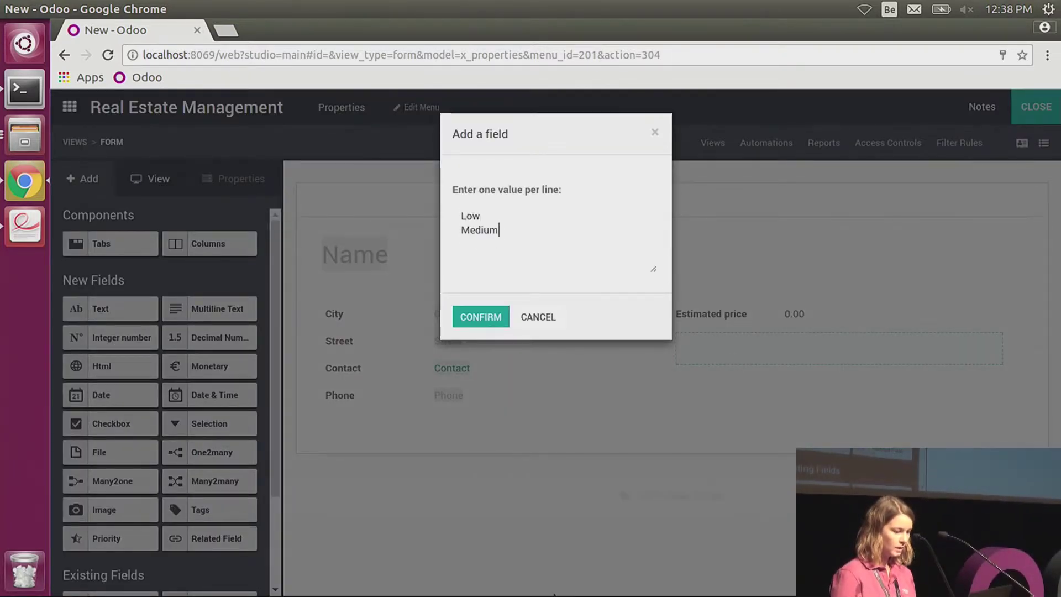
pyautogui.write('High')
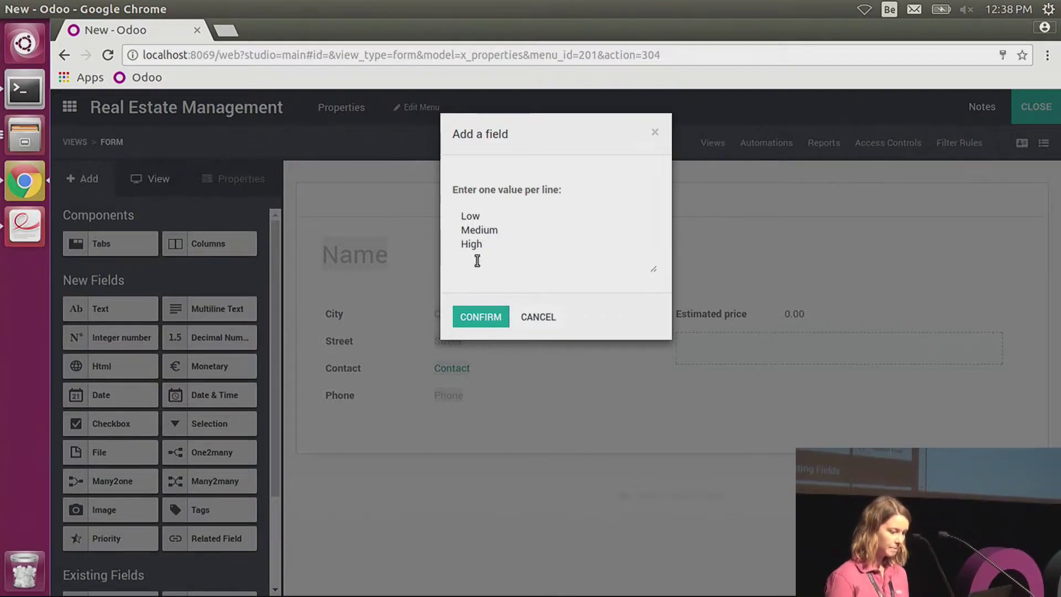
# Confirm the Low, Medium, High choices and display the New Priority field as stars
pyautogui.click(486, 326)
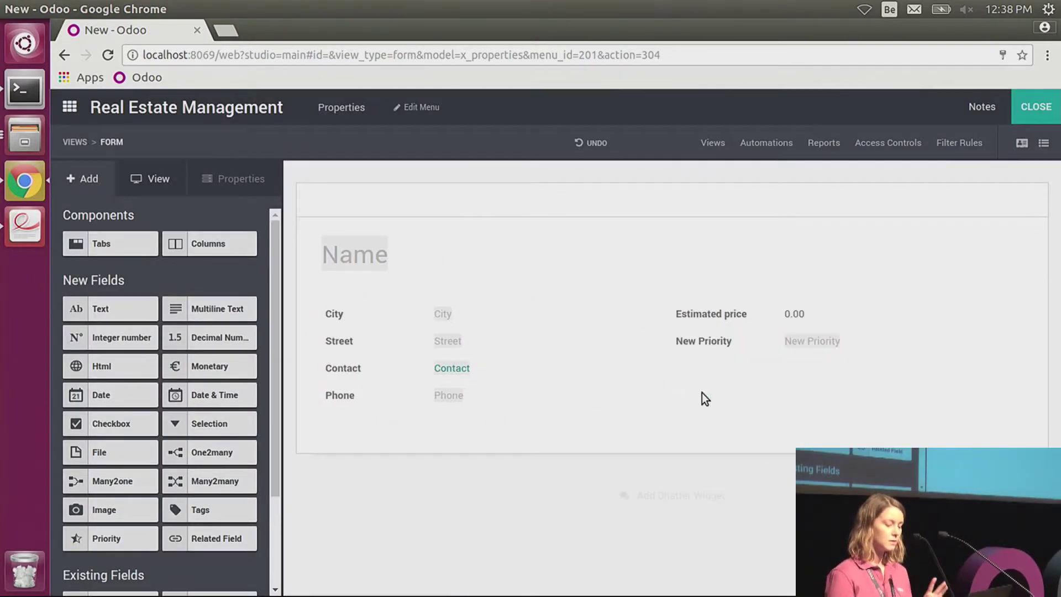
pyautogui.click(710, 342)
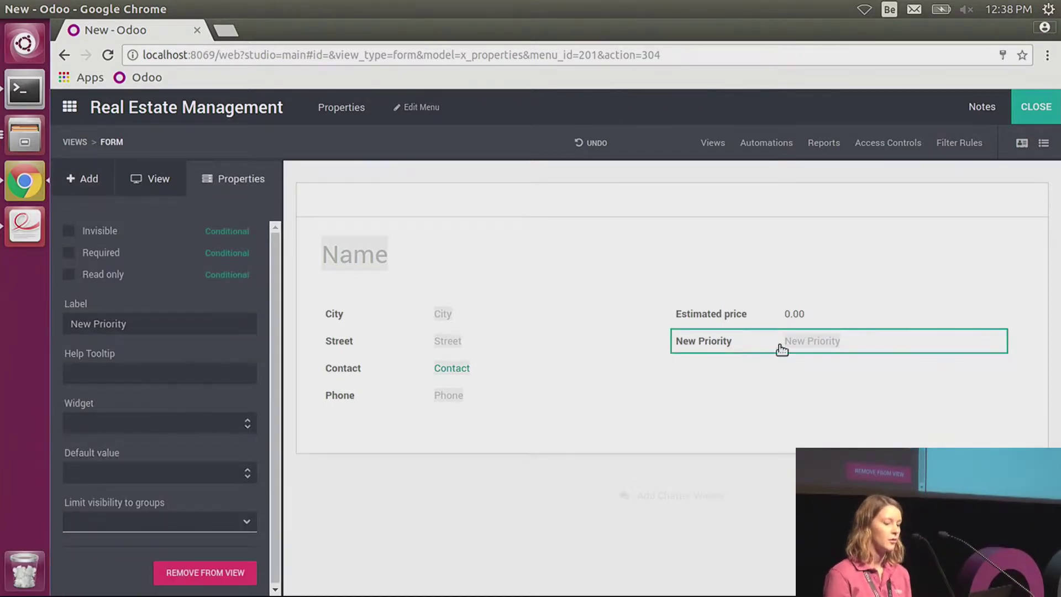
pyautogui.click(175, 426)
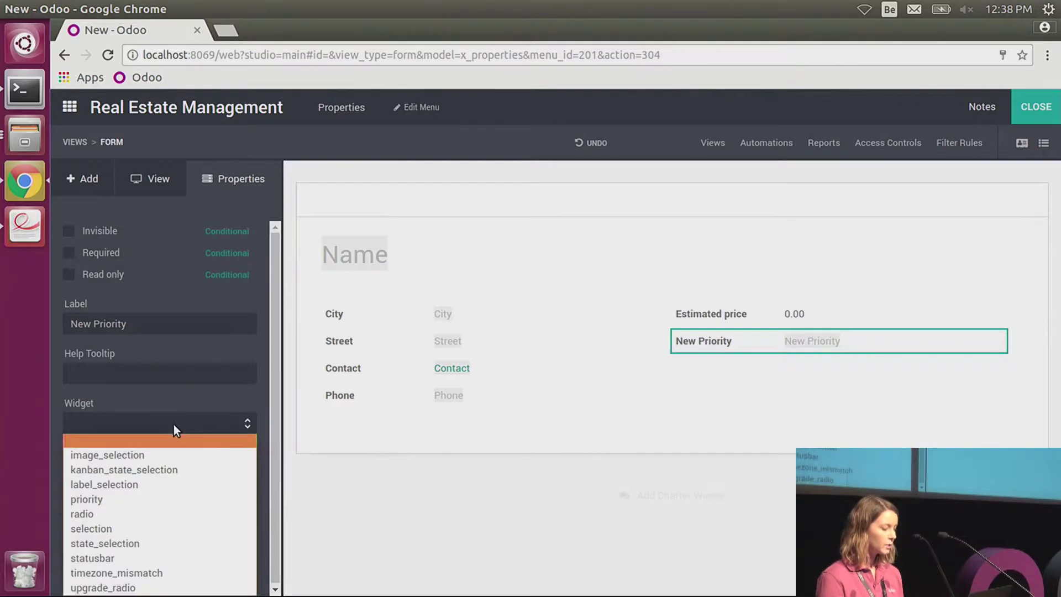
pyautogui.click(124, 499)
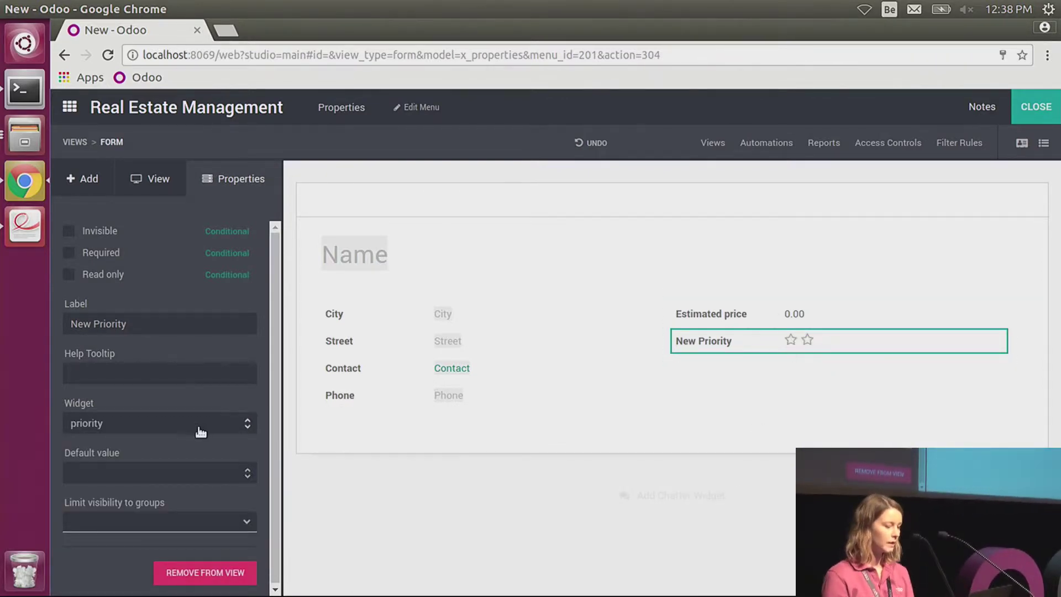
pyautogui.click(80, 180)
# Add a selection field labelled Type with choices House and Apartment below New Priority
pyautogui.moveTo(216, 423); pyautogui.dragTo(757, 384)
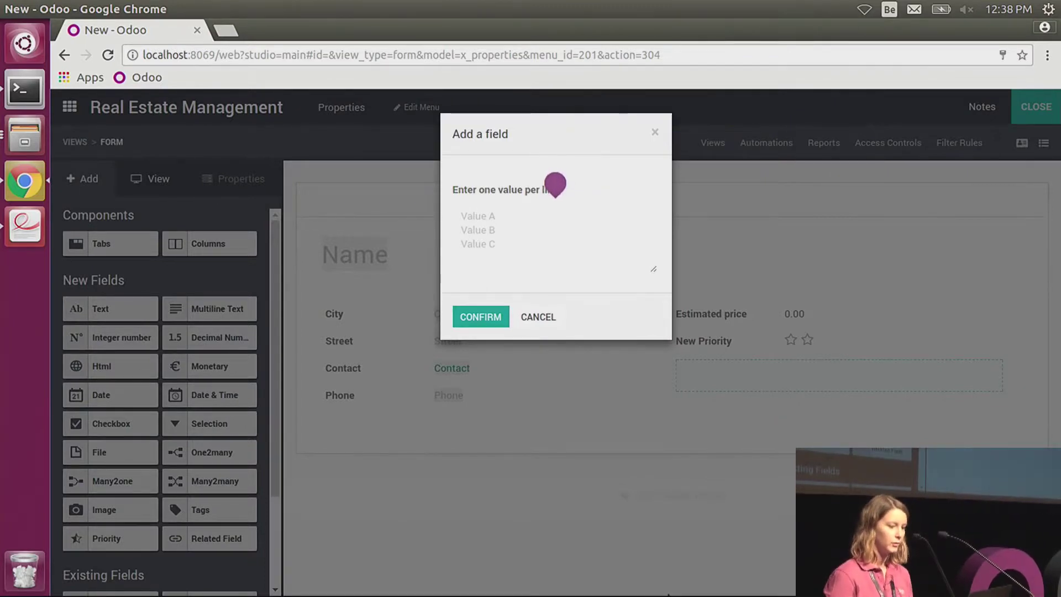
pyautogui.write('H')
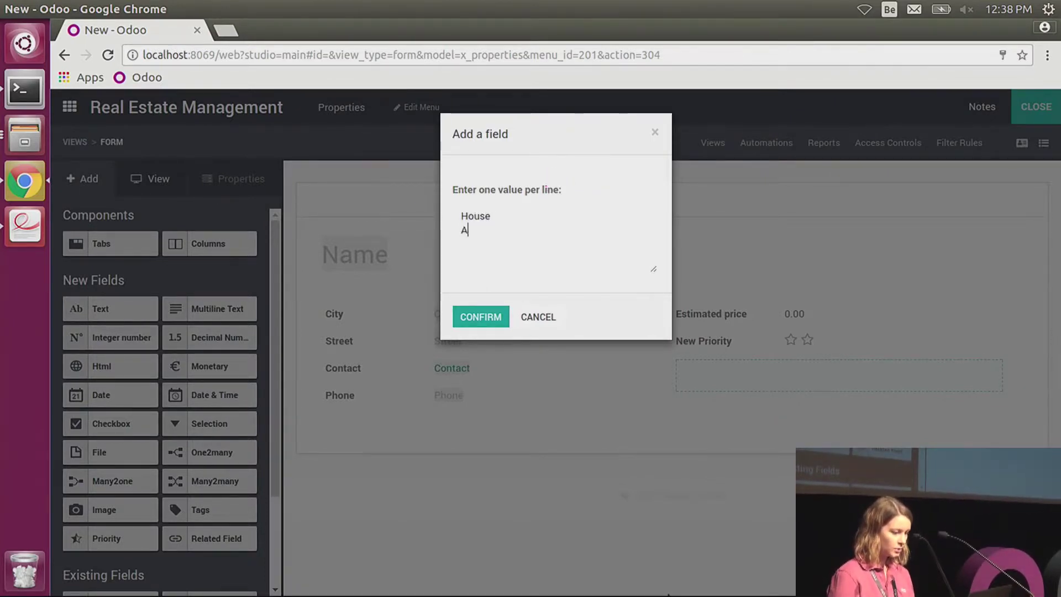
pyautogui.write('ouse')
pyautogui.press('Return')
pyautogui.write('Apartment')
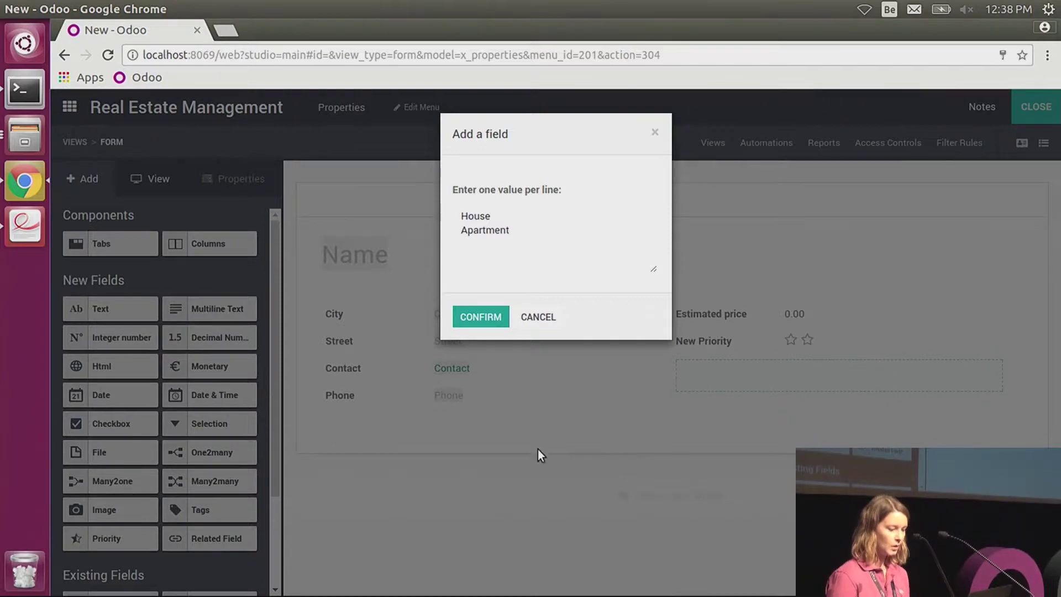
pyautogui.click(484, 320)
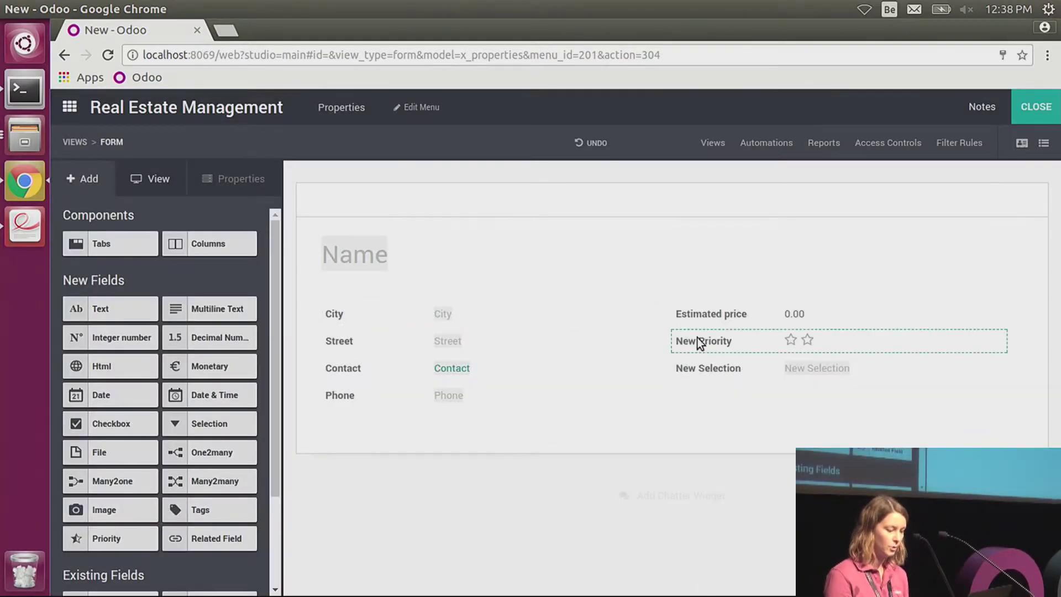
pyautogui.press('BackSpace')
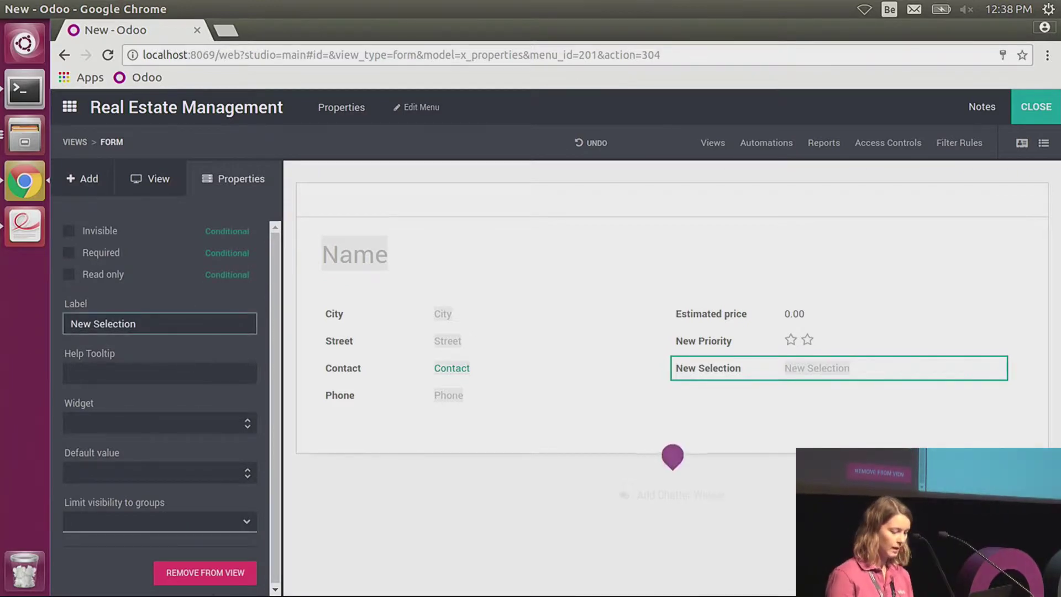
pyautogui.press('BackSpace')
pyautogui.press('BackSpace')
pyautogui.press('BackSpace')
pyautogui.press('BackSpace')
pyautogui.press('BackSpace')
pyautogui.press('BackSpace')
pyautogui.press('BackSpace')
pyautogui.press('BackSpace')
pyautogui.press('BackSpace')
pyautogui.press('BackSpace')
pyautogui.press('BackSpace')
pyautogui.press('BackSpace')
pyautogui.write('Type')
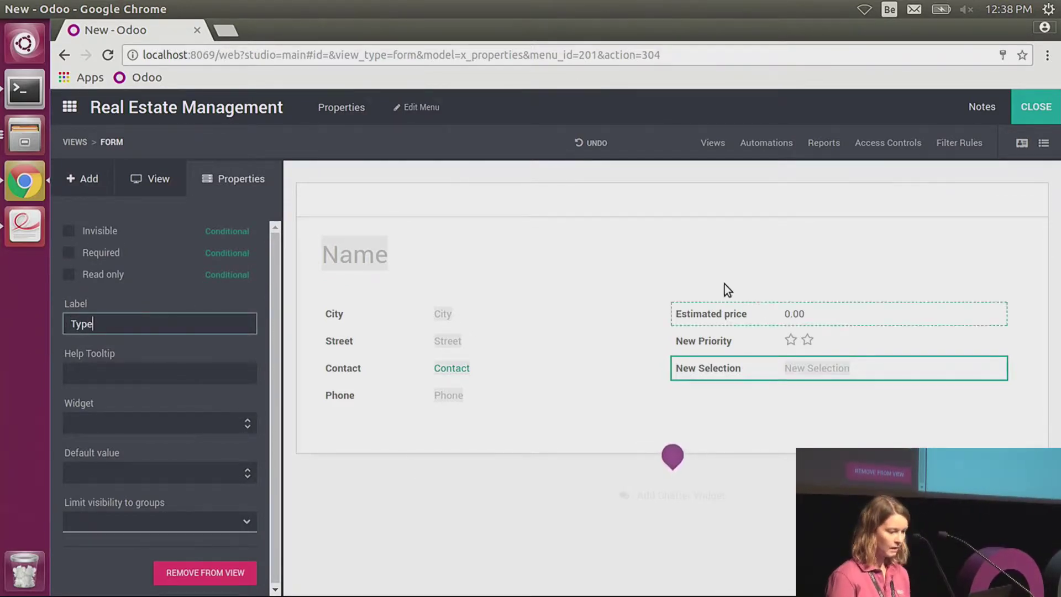
pyautogui.click(83, 179)
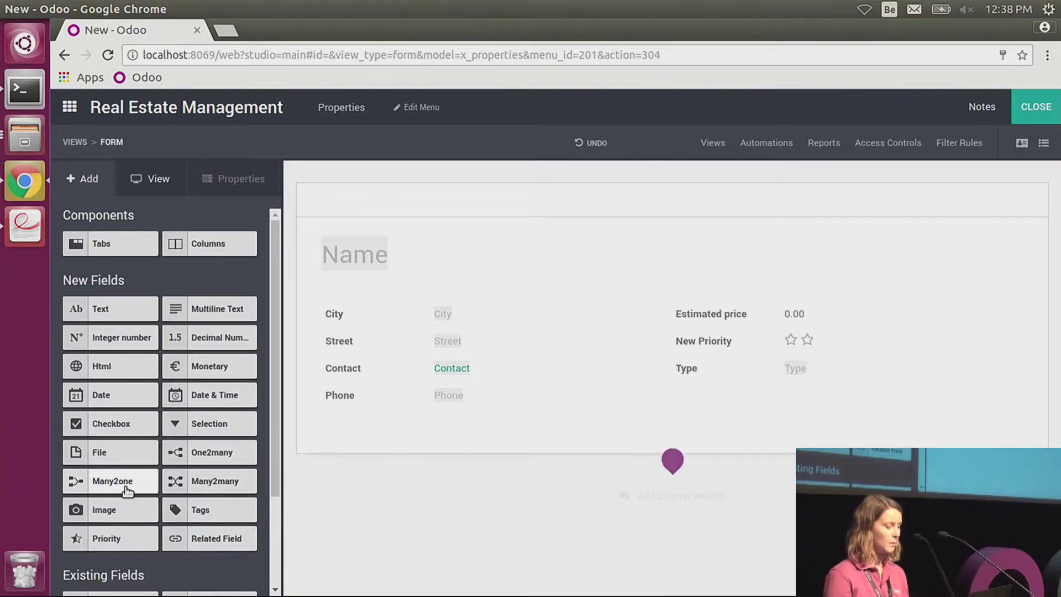
# Add a many-to-one field related to Users below Type, then close Studio
pyautogui.moveTo(113, 493); pyautogui.dragTo(742, 405)
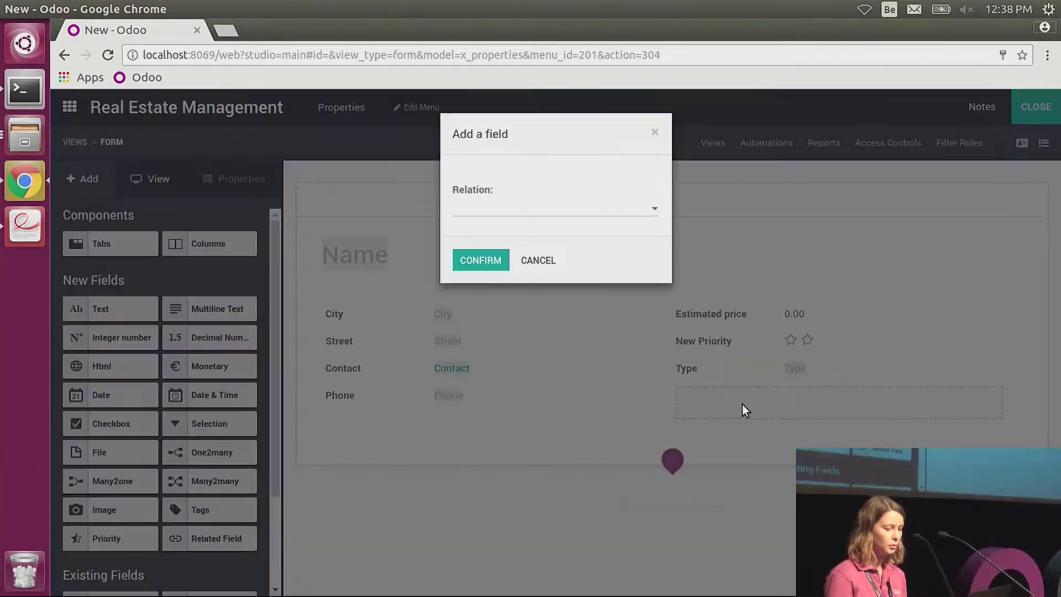
pyautogui.click(547, 213)
pyautogui.write('user')
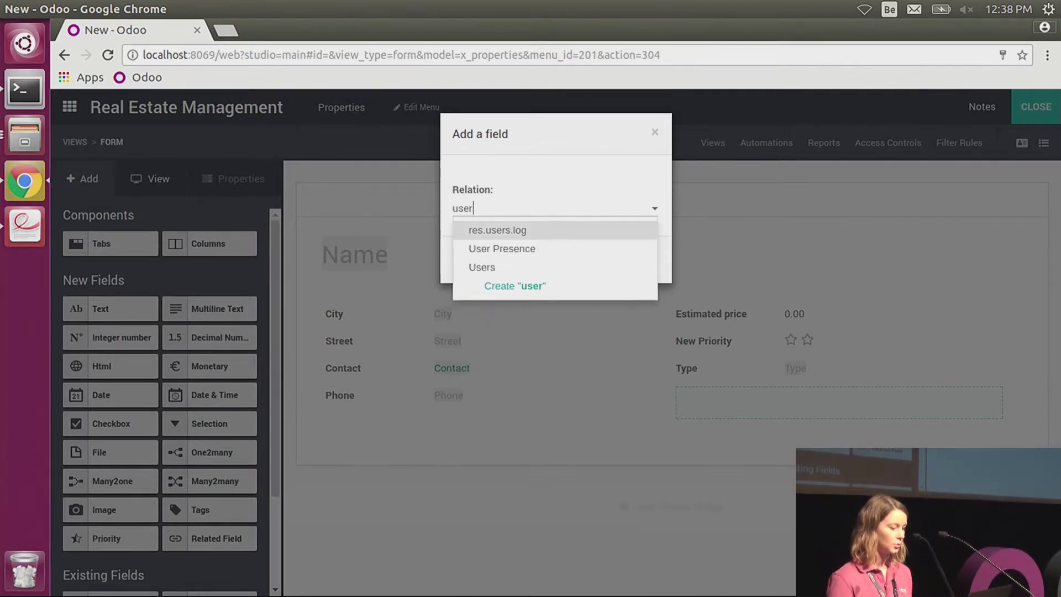
pyautogui.click(511, 273)
pyautogui.click(479, 279)
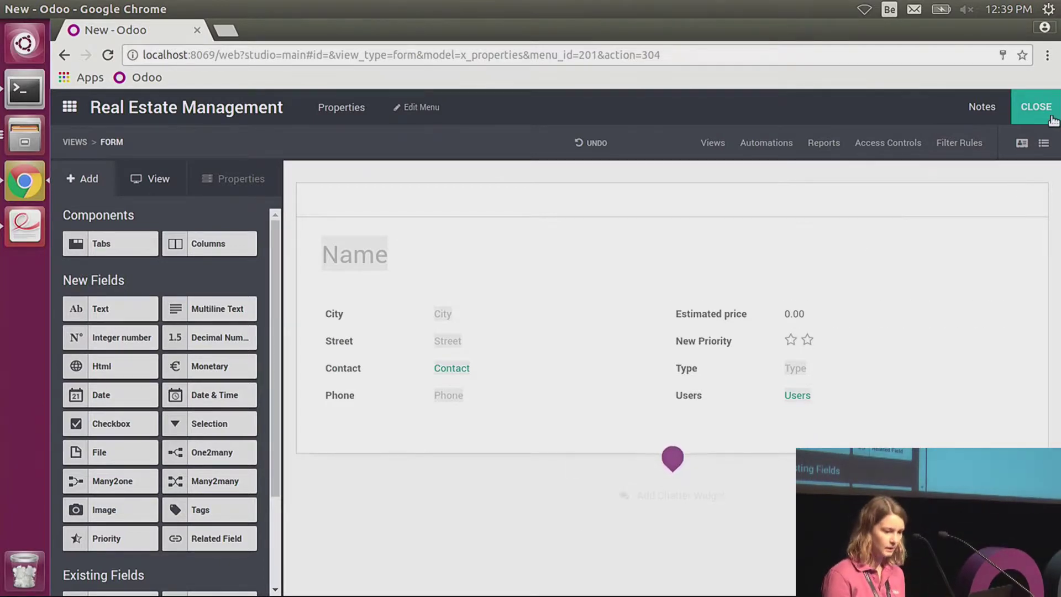
pyautogui.click(1036, 107)
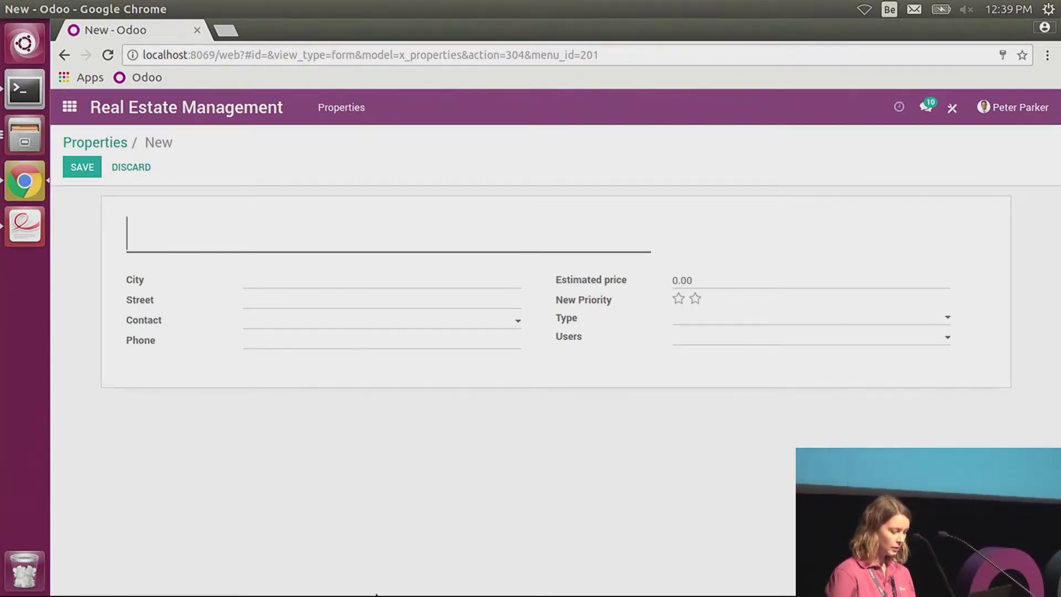
# Save property 'Villa with a view': San Fransisco, 20,000,000, type House, contact and user assigned
pyautogui.write('Villa ')
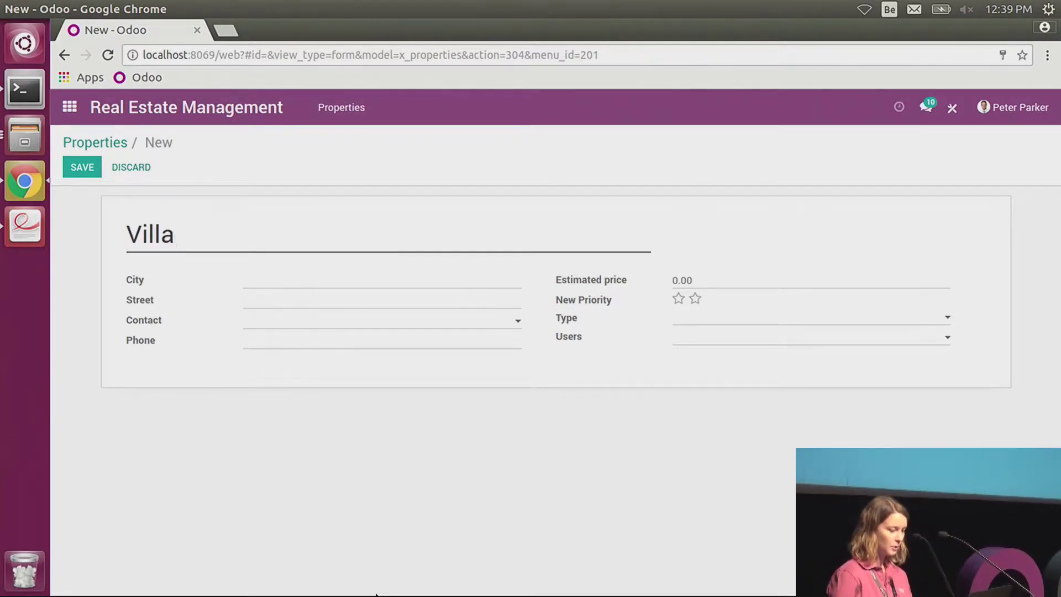
pyautogui.write('wih')
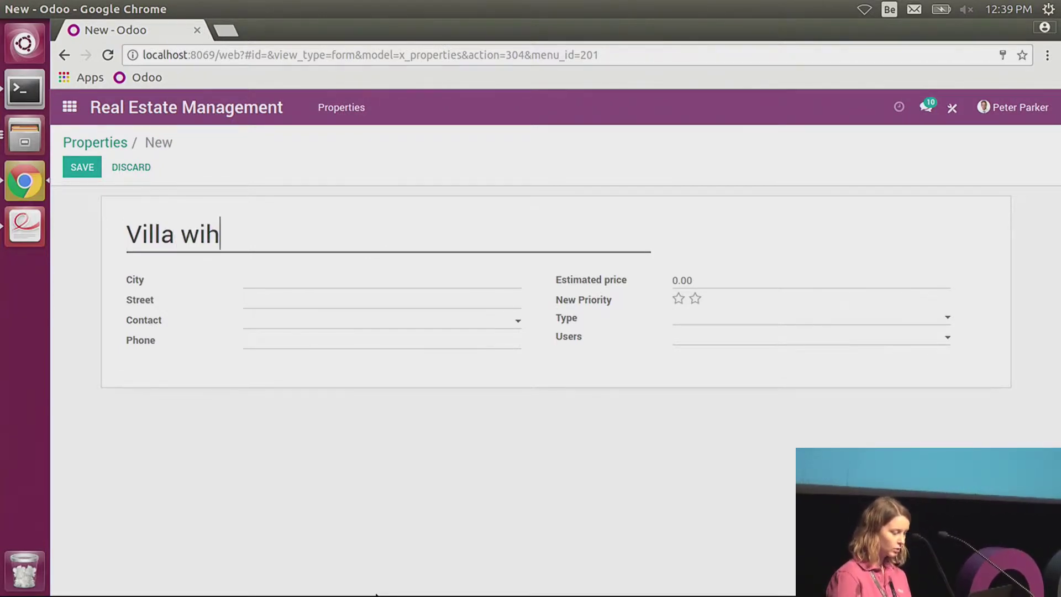
pyautogui.press('BackSpace')
pyautogui.write('th a view')
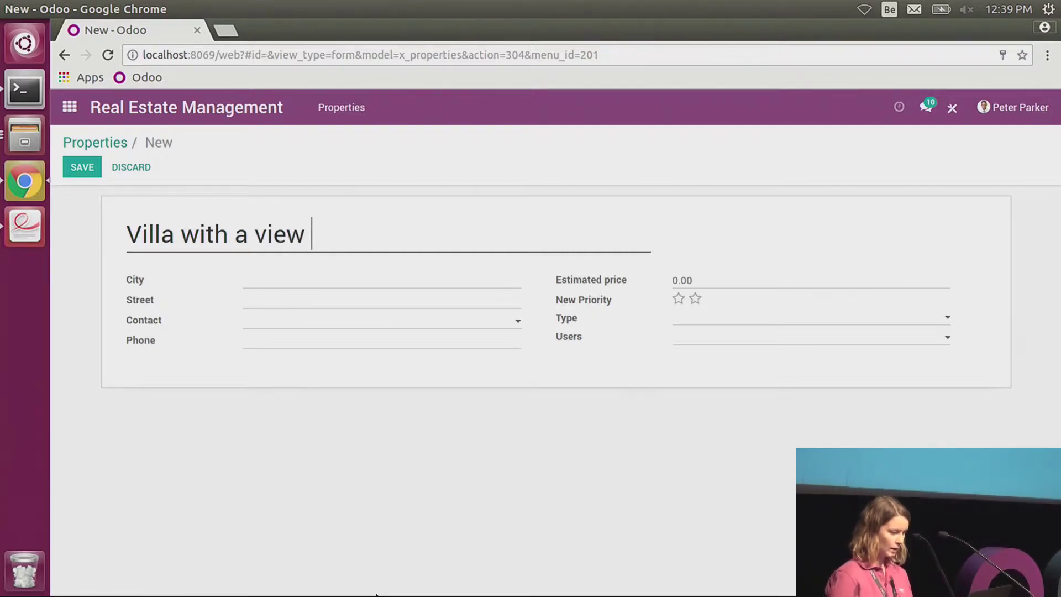
pyautogui.click(305, 277)
pyautogui.write('sisco')
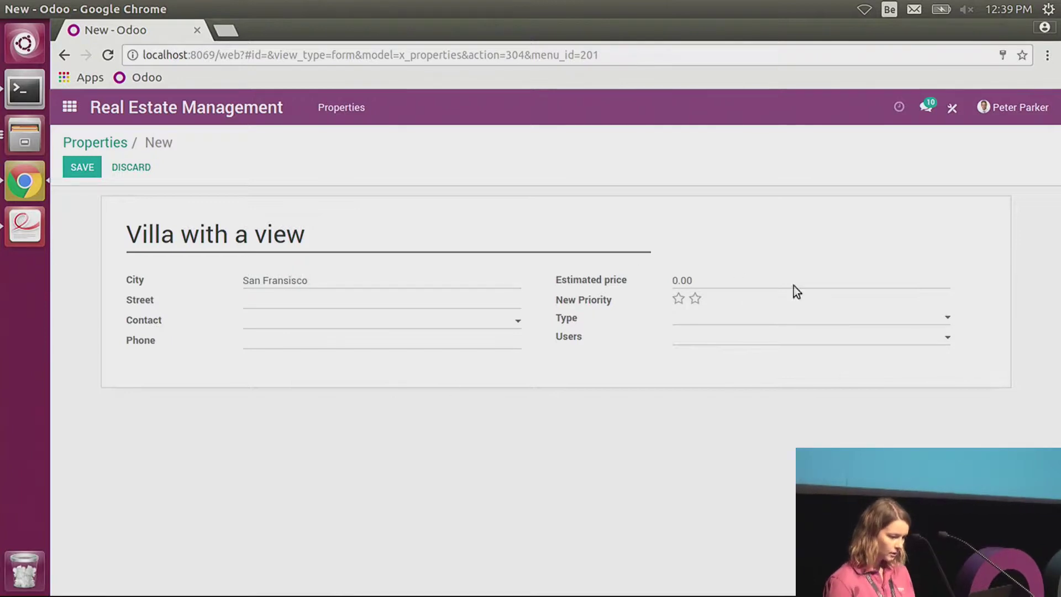
pyautogui.click(714, 280)
pyautogui.write('20000000')
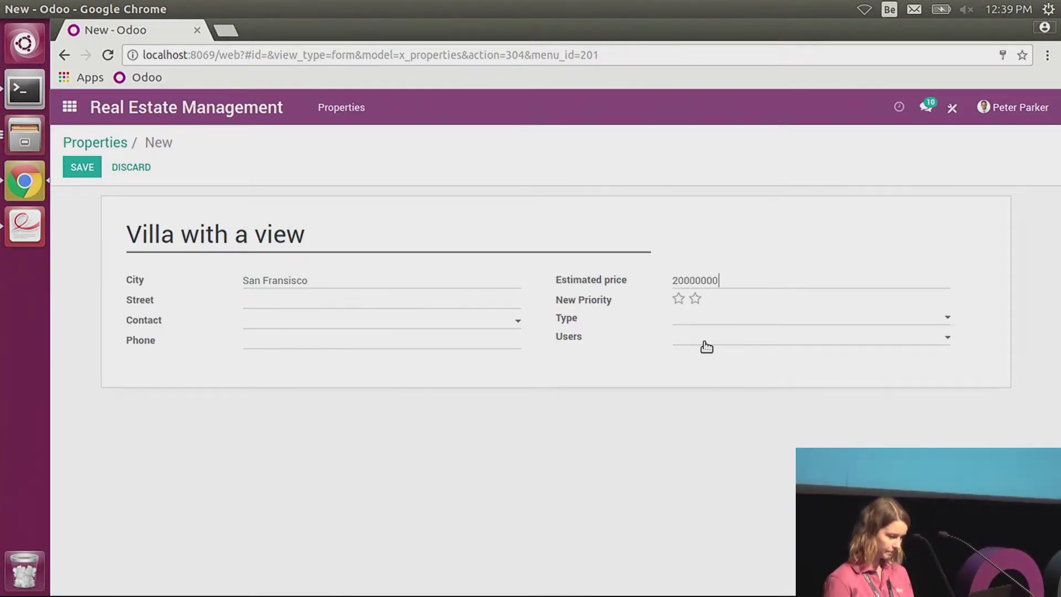
pyautogui.click(283, 323)
pyautogui.click(294, 343)
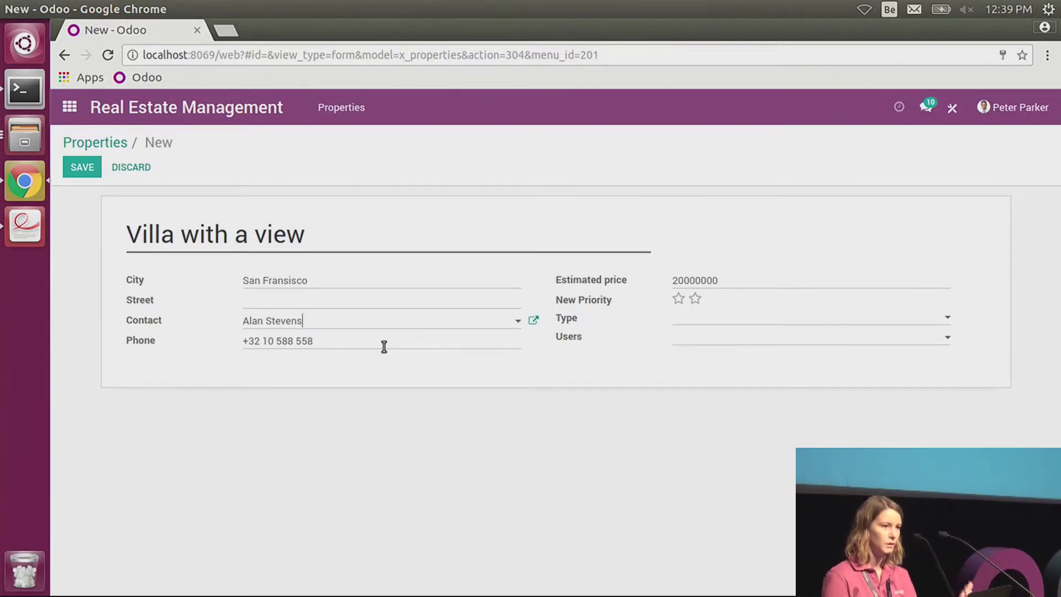
pyautogui.click(699, 339)
pyautogui.click(696, 358)
pyautogui.click(742, 321)
pyautogui.click(729, 344)
pyautogui.click(83, 169)
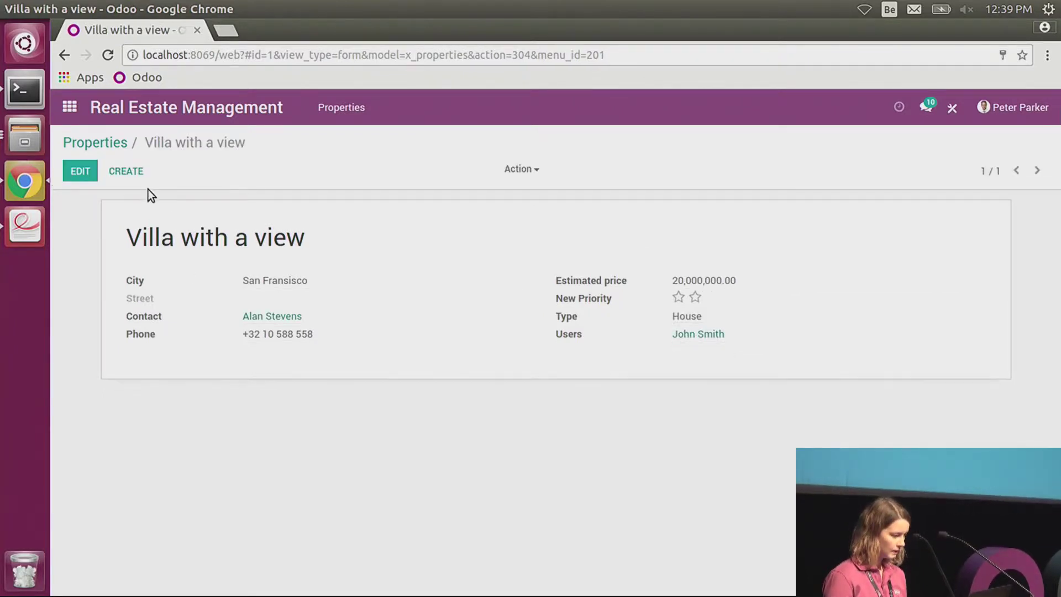
# Create and save the Rooftop property: San Fransisco, estimated price 2,000,000, type Apartment, with an assigned user
pyautogui.click(125, 169)
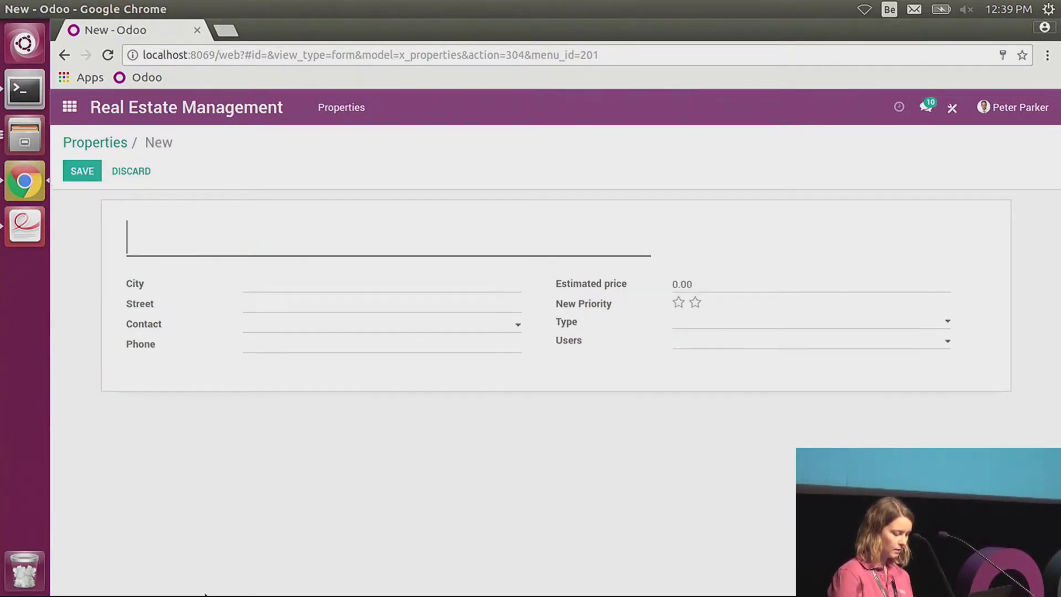
pyautogui.write('Roffto')
pyautogui.press('BackSpace')
pyautogui.press('BackSpace')
pyautogui.press('BackSpace')
pyautogui.press('BackSpace')
pyautogui.write('oftop')
pyautogui.click(273, 279)
pyautogui.write('San Fransisco')
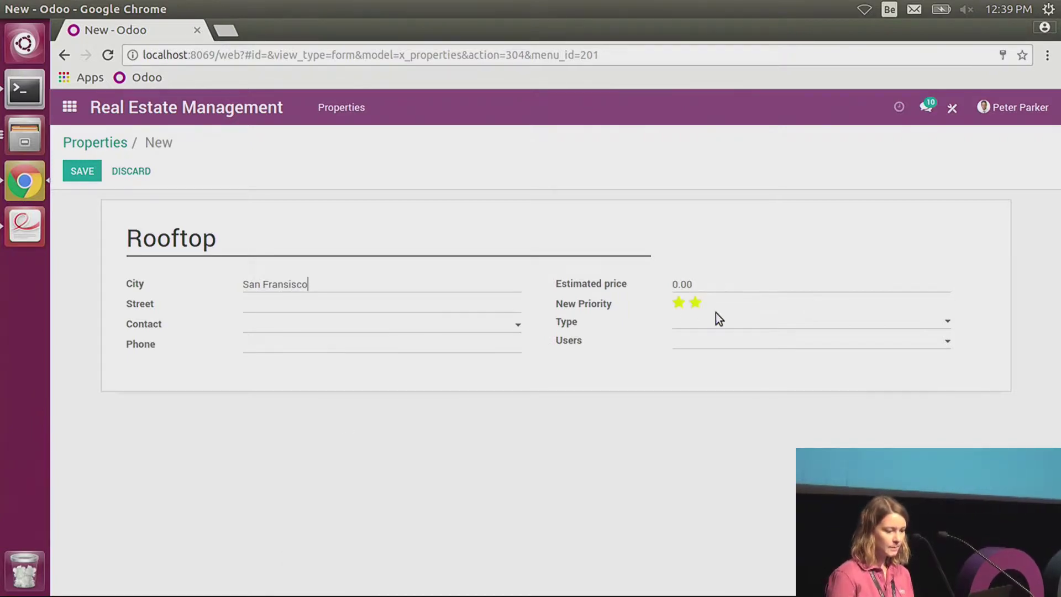
pyautogui.click(719, 286)
pyautogui.write('2000000')
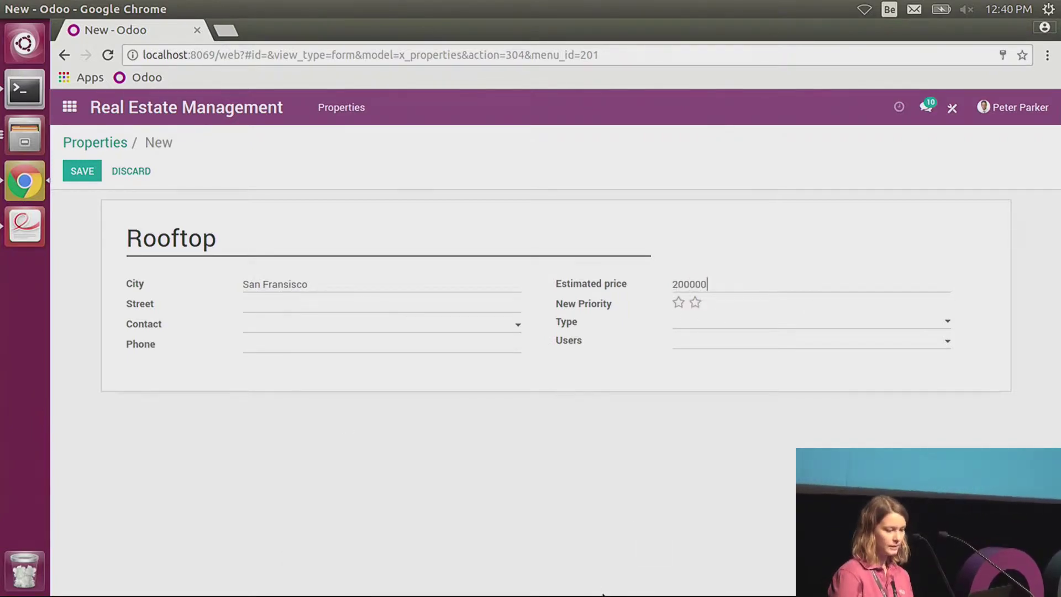
pyautogui.click(723, 324)
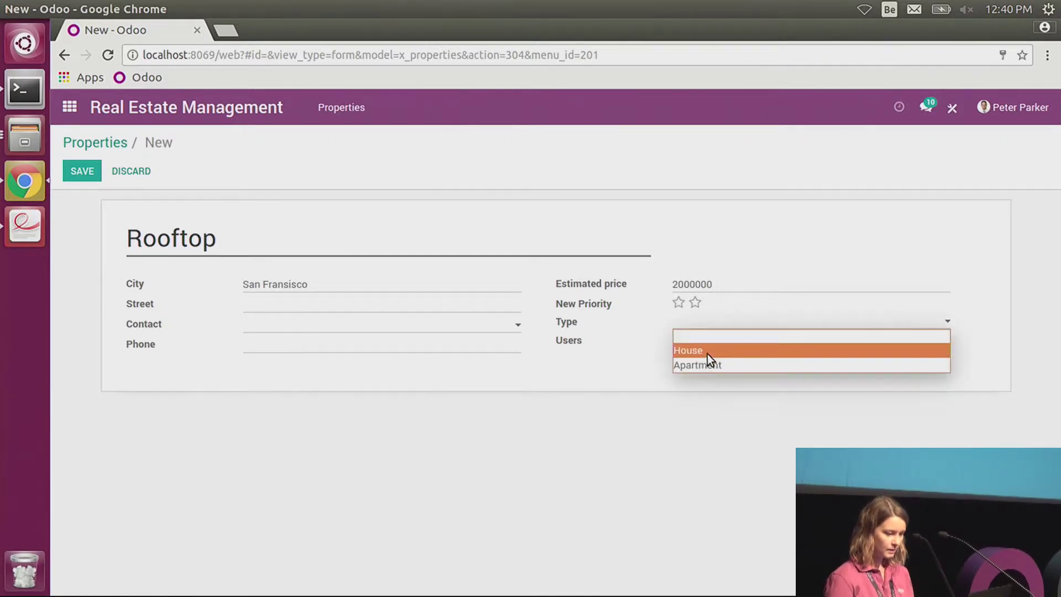
pyautogui.click(708, 360)
pyautogui.click(705, 342)
pyautogui.click(704, 364)
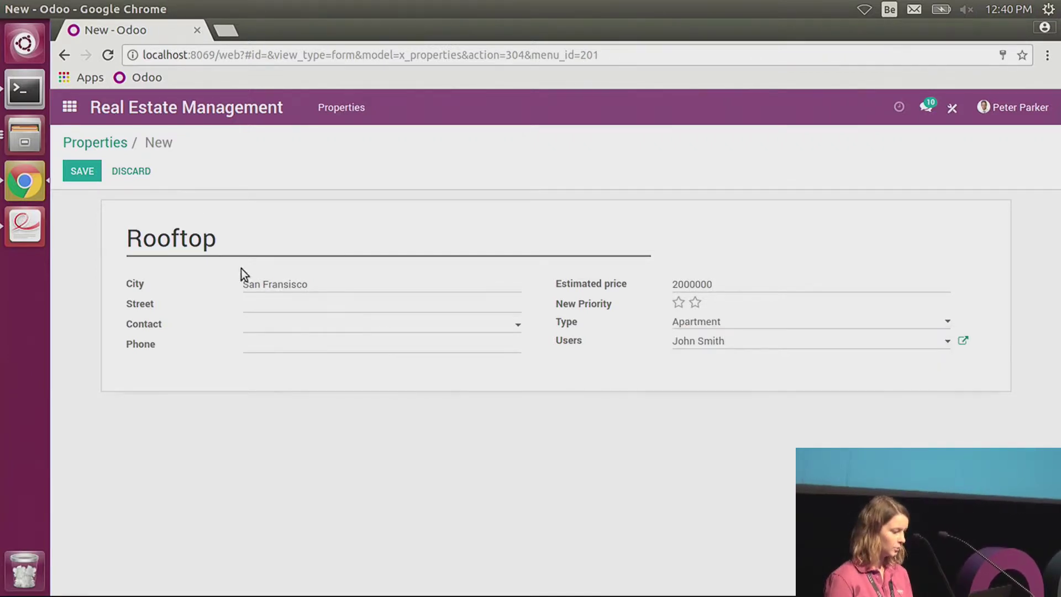
pyautogui.click(82, 171)
# Create and save the 'Apartment in city center' property in Los Angeles at 250,000, with an assigned user
pyautogui.click(126, 169)
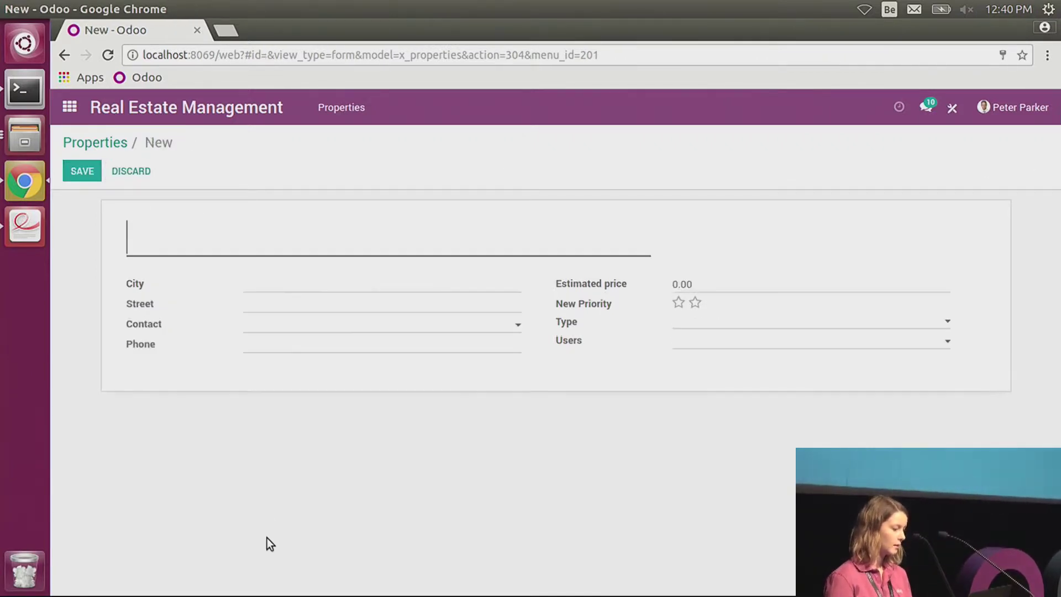
pyautogui.write('Aprtmen')
pyautogui.press('BackSpace')
pyautogui.press('BackSpace')
pyautogui.press('BackSpace')
pyautogui.press('BackSpace')
pyautogui.press('BackSpace')
pyautogui.write('arme')
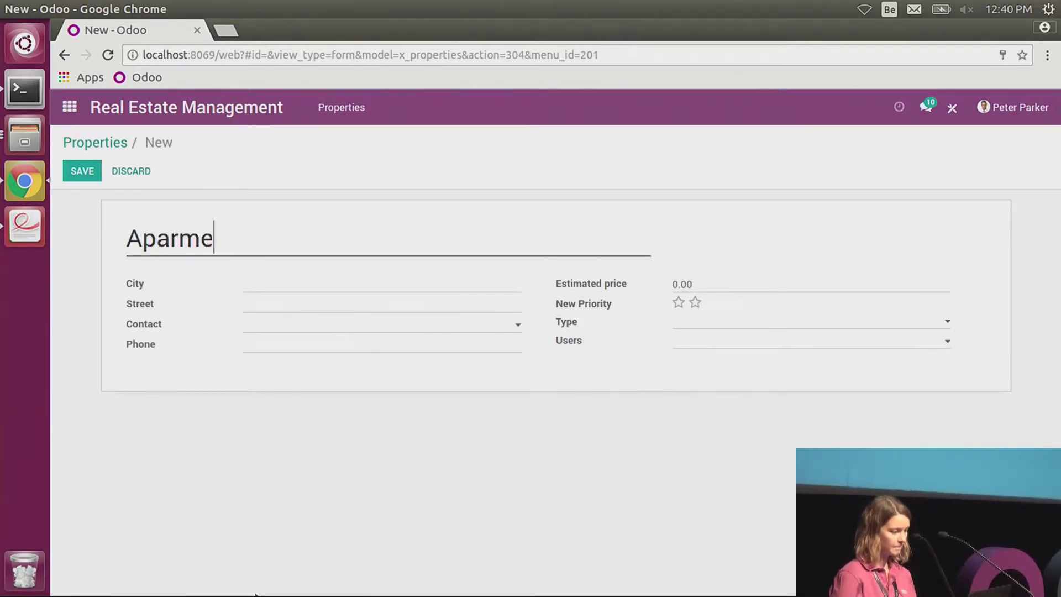
pyautogui.press('BackSpace')
pyautogui.press('BackSpace')
pyautogui.write('tment in city')
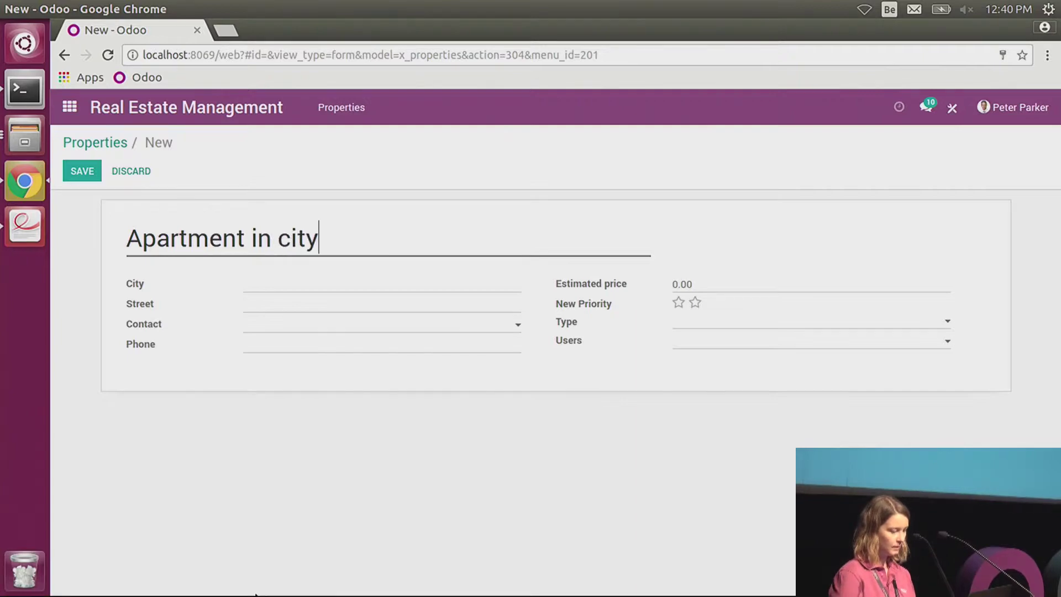
pyautogui.write(' center')
pyautogui.click(299, 287)
pyautogui.write('Los Angeles')
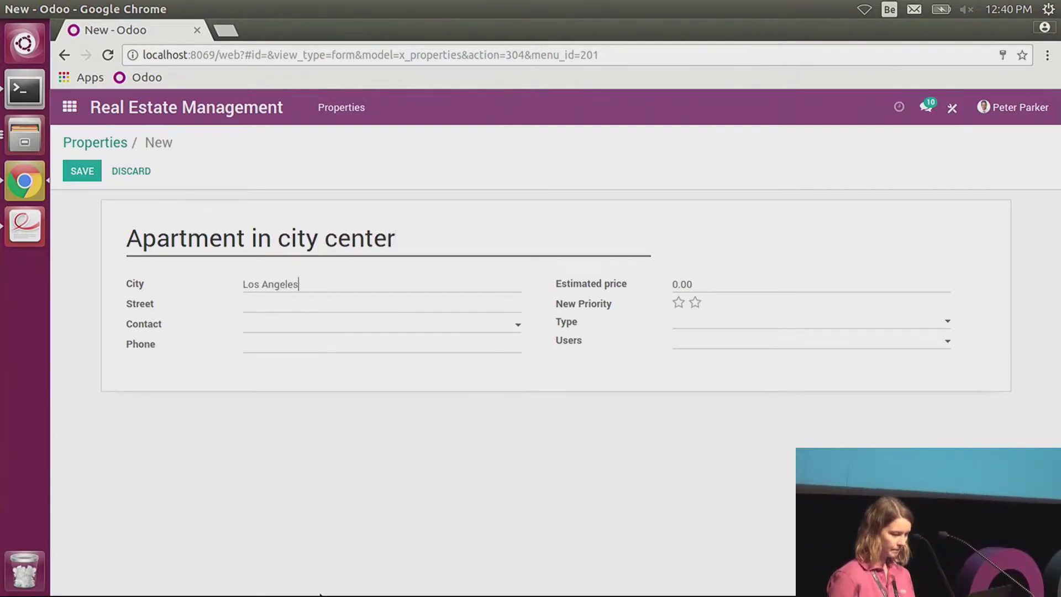
pyautogui.click(748, 284)
pyautogui.write('250000')
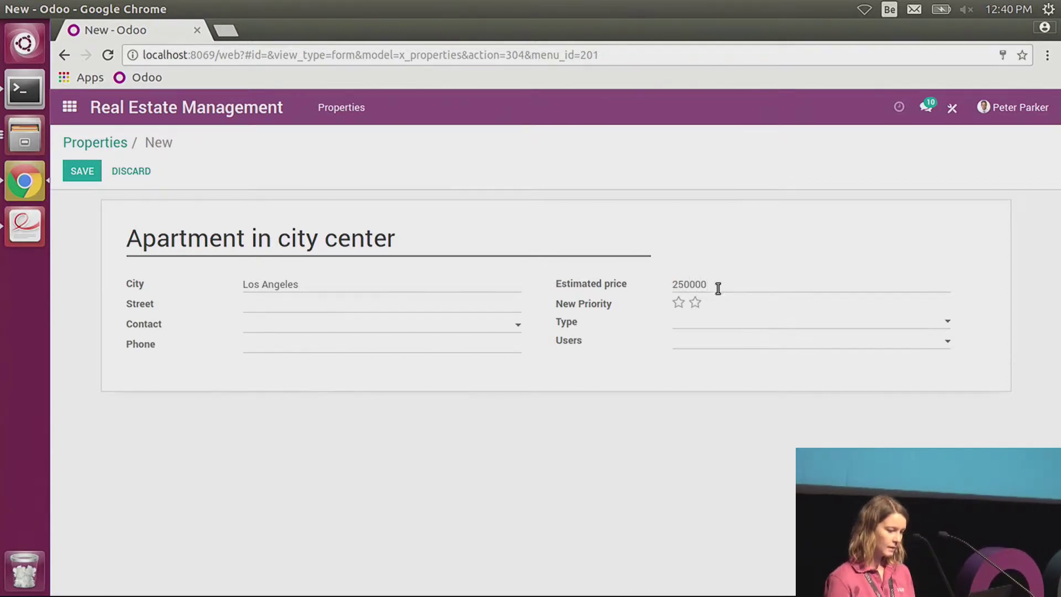
pyautogui.click(733, 345)
pyautogui.click(713, 381)
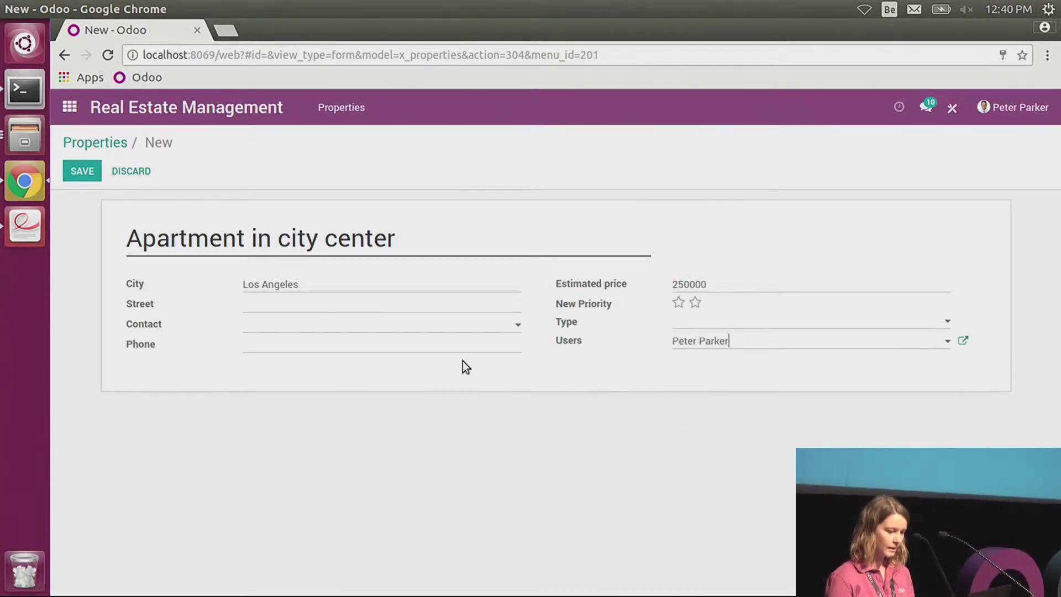
pyautogui.click(85, 173)
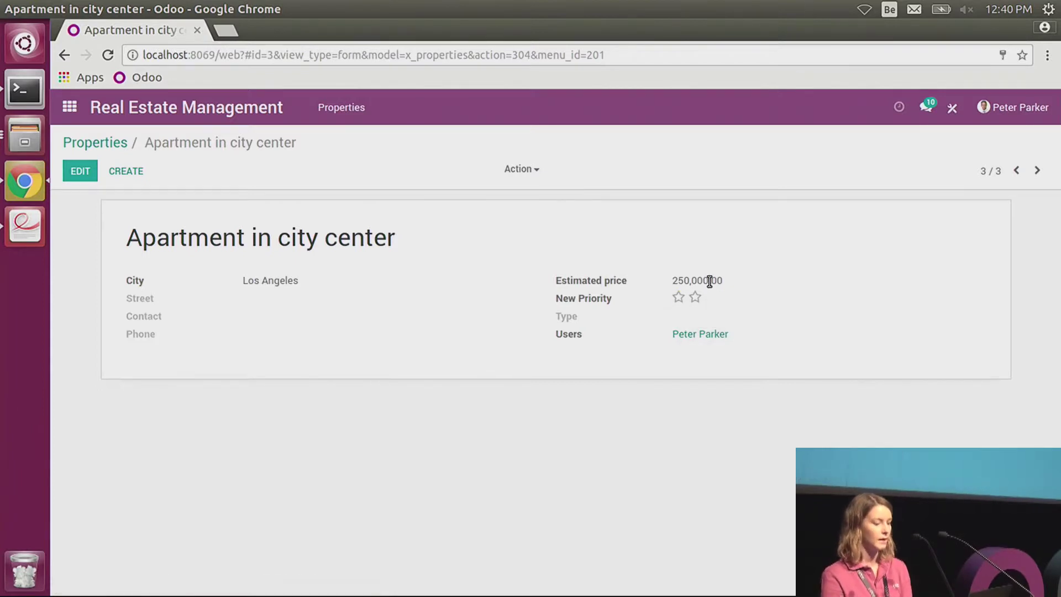
pyautogui.moveTo(713, 279); pyautogui.dragTo(679, 281)
pyautogui.click(733, 290)
# Drag the Contact and City fields into the Properties list view in Studio, then preview the updated list
pyautogui.click(105, 145)
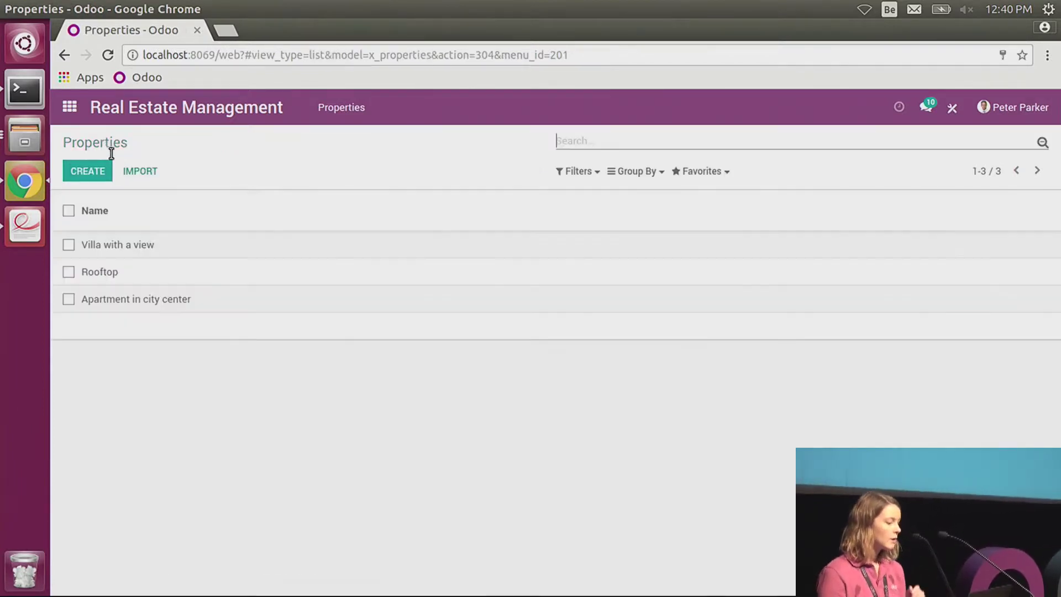
pyautogui.click(953, 111)
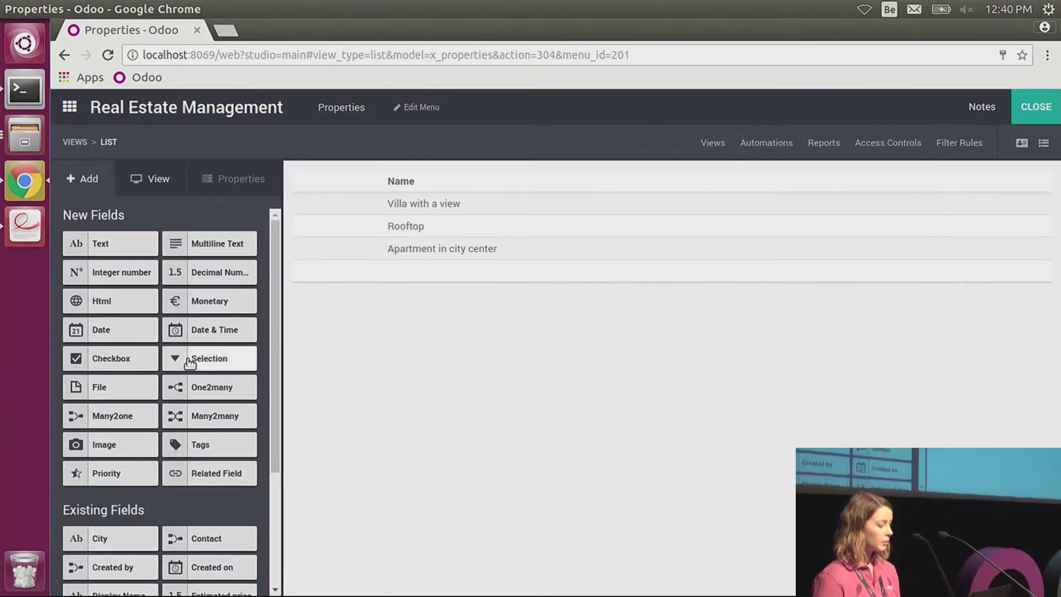
pyautogui.scroll(-3, 209, 393)
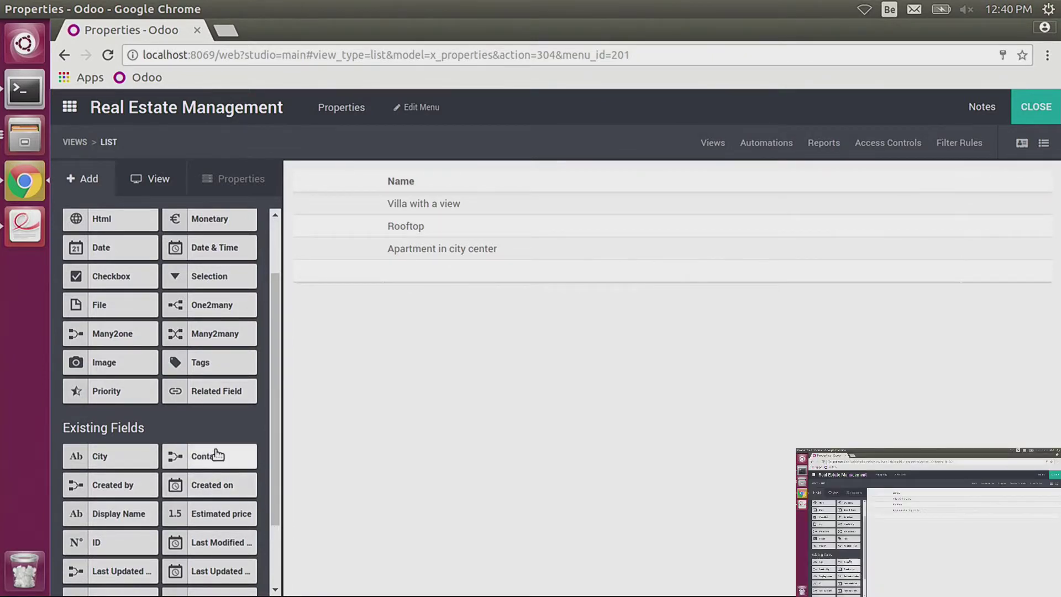
pyautogui.scroll(-3, 215, 452)
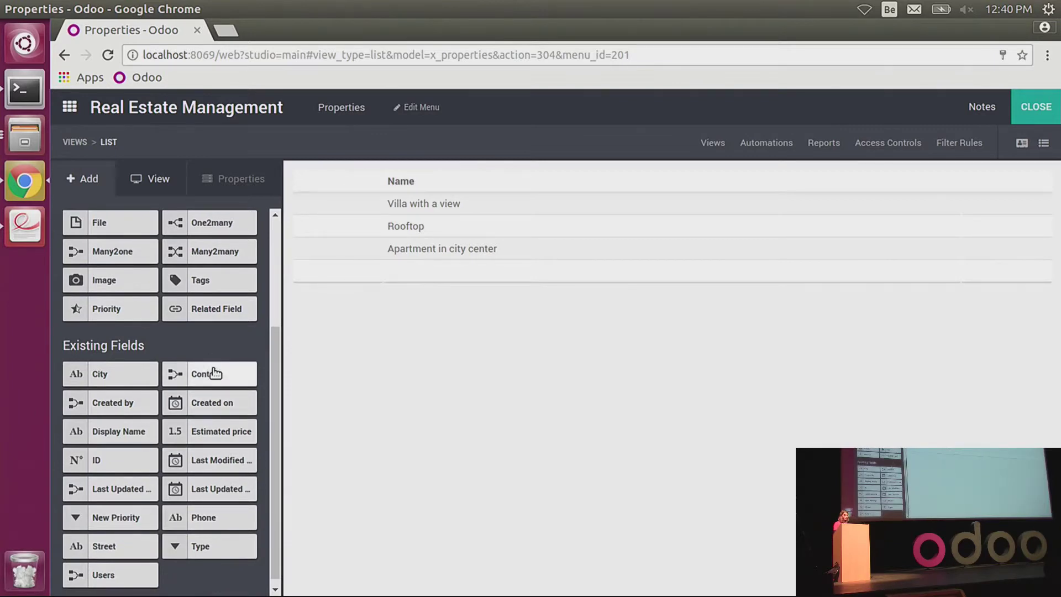
pyautogui.moveTo(214, 375); pyautogui.dragTo(995, 194)
pyautogui.scroll(-5, 127, 491)
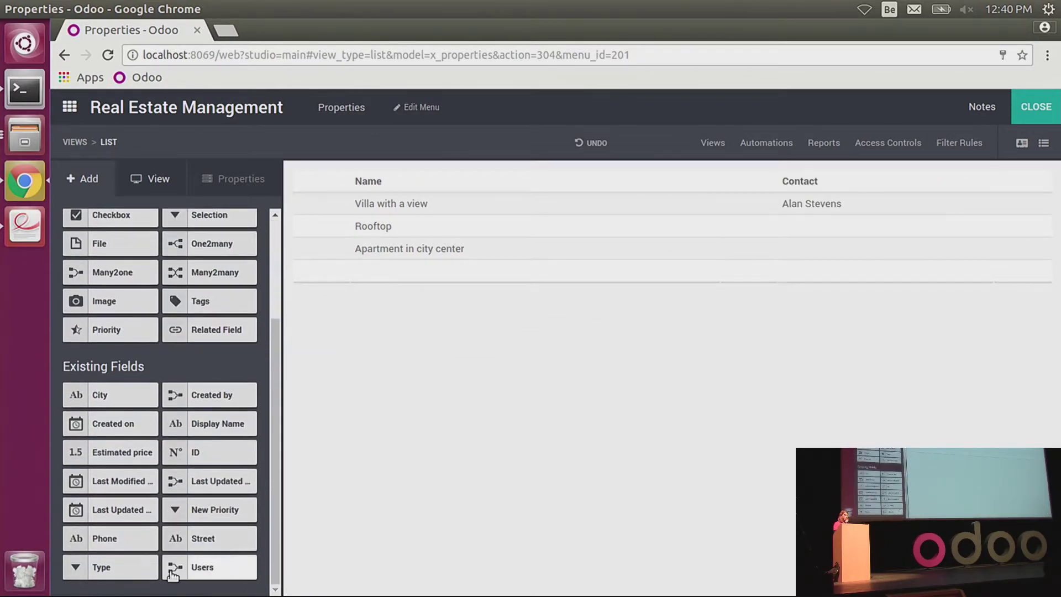
pyautogui.moveTo(100, 395); pyautogui.dragTo(1000, 190)
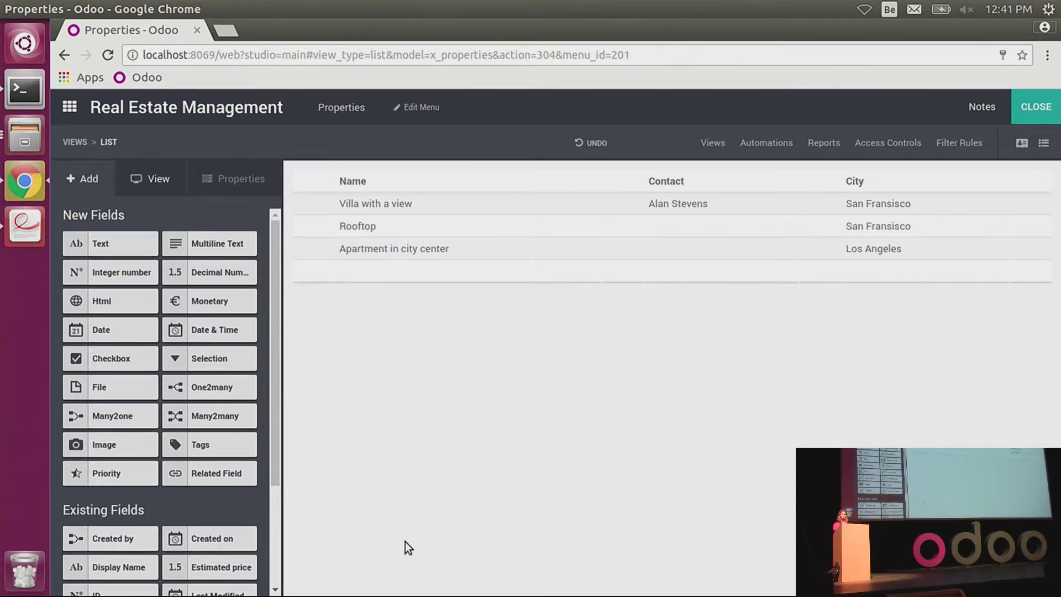
pyautogui.click(1032, 115)
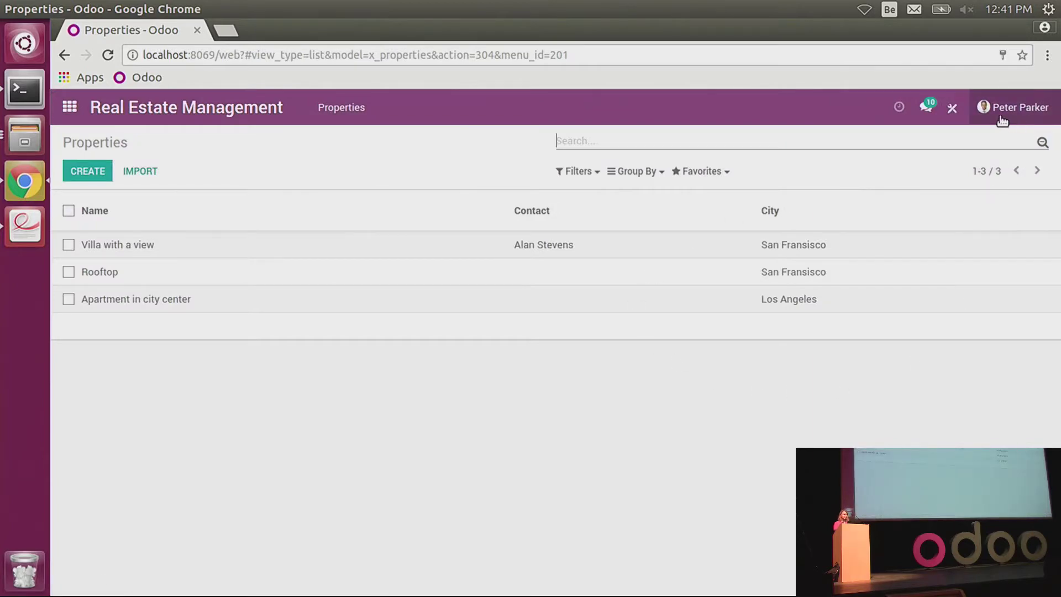
pyautogui.click(953, 115)
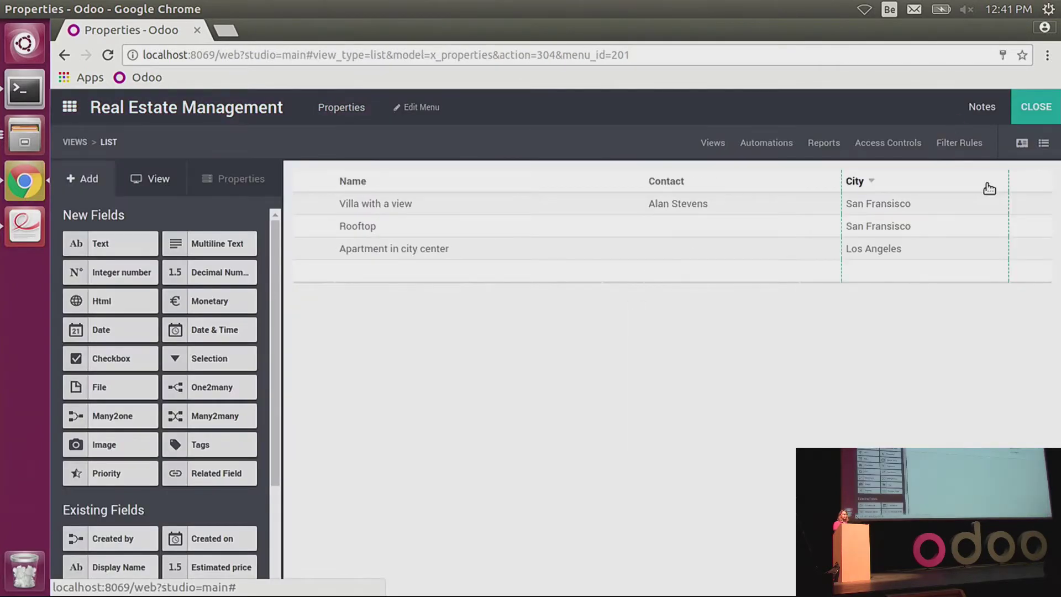
# Show the New Priority field on the Properties Kanban cards
pyautogui.click(81, 142)
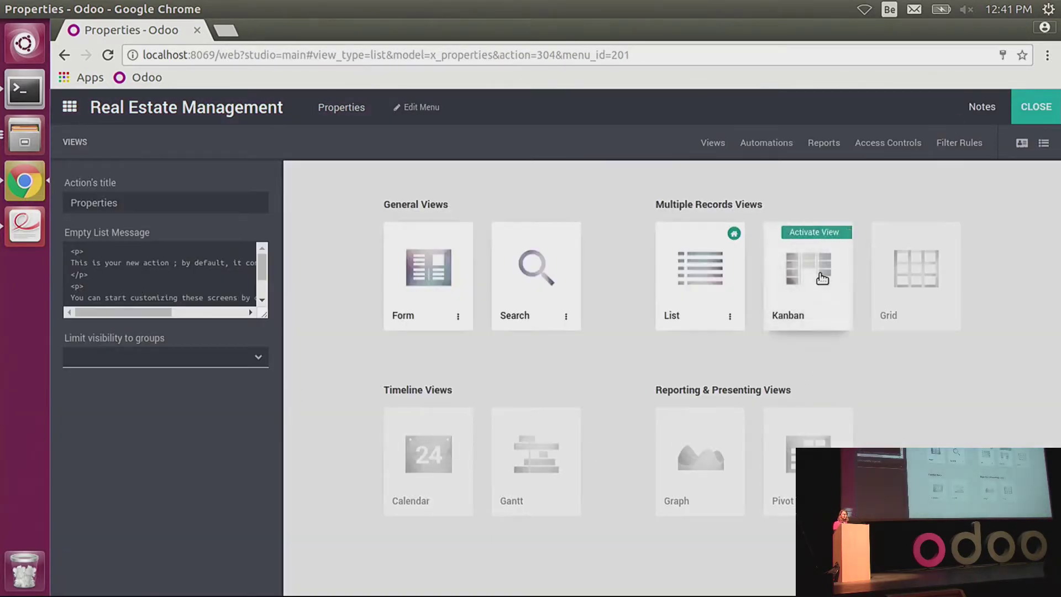
pyautogui.click(821, 310)
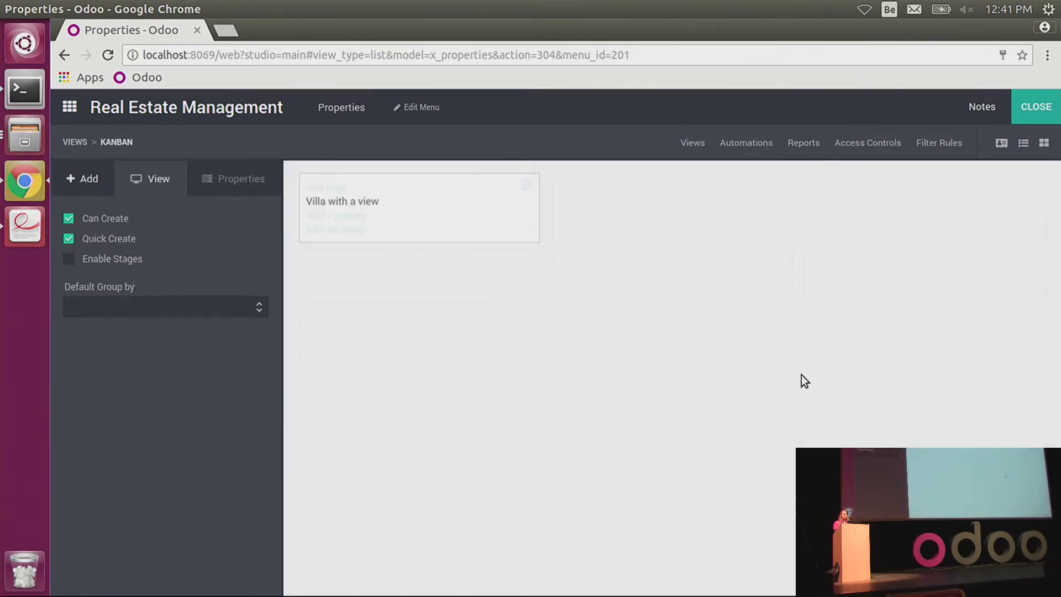
pyautogui.click(339, 229)
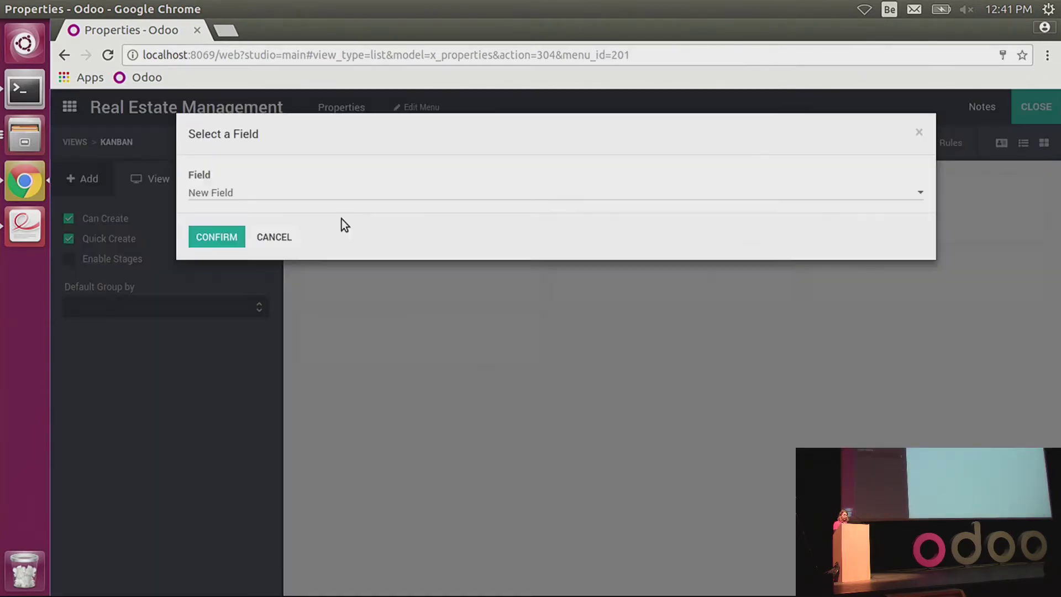
pyautogui.click(321, 205)
pyautogui.click(231, 220)
pyautogui.click(232, 244)
# Add the Users field as the card avatar, then view the live Kanban
pyautogui.click(312, 232)
pyautogui.click(329, 194)
pyautogui.click(259, 252)
pyautogui.click(208, 240)
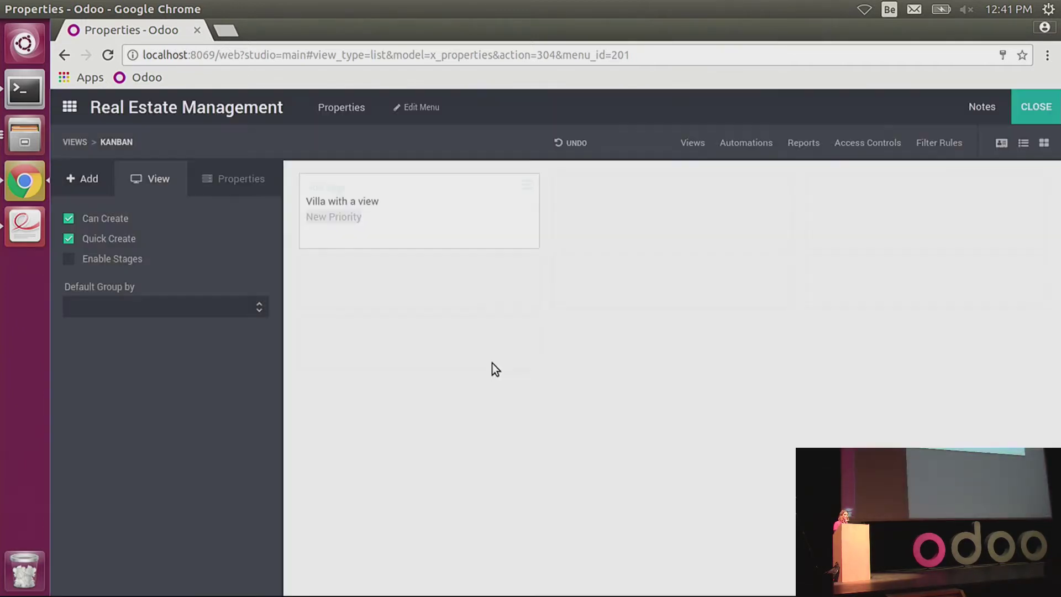
pyautogui.click(1036, 106)
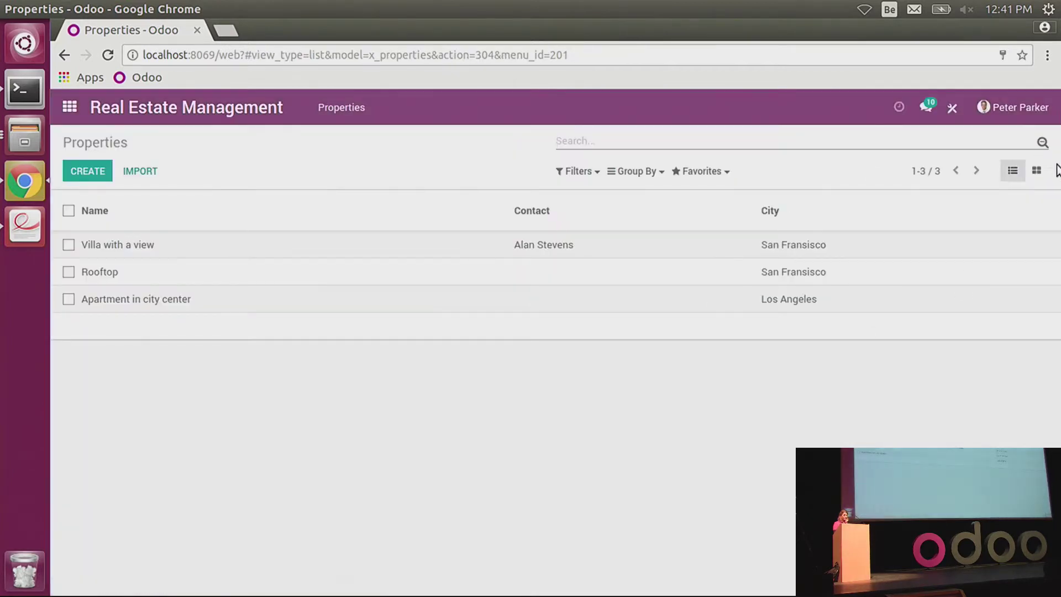
pyautogui.click(1040, 179)
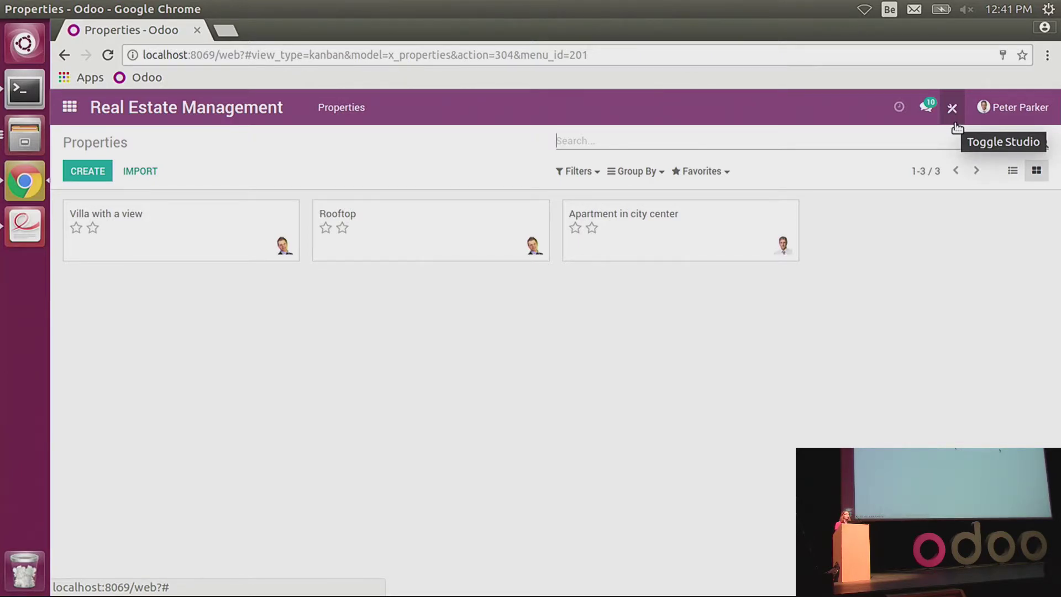
# Enable stages on the Properties Kanban view in Studio
pyautogui.click(955, 124)
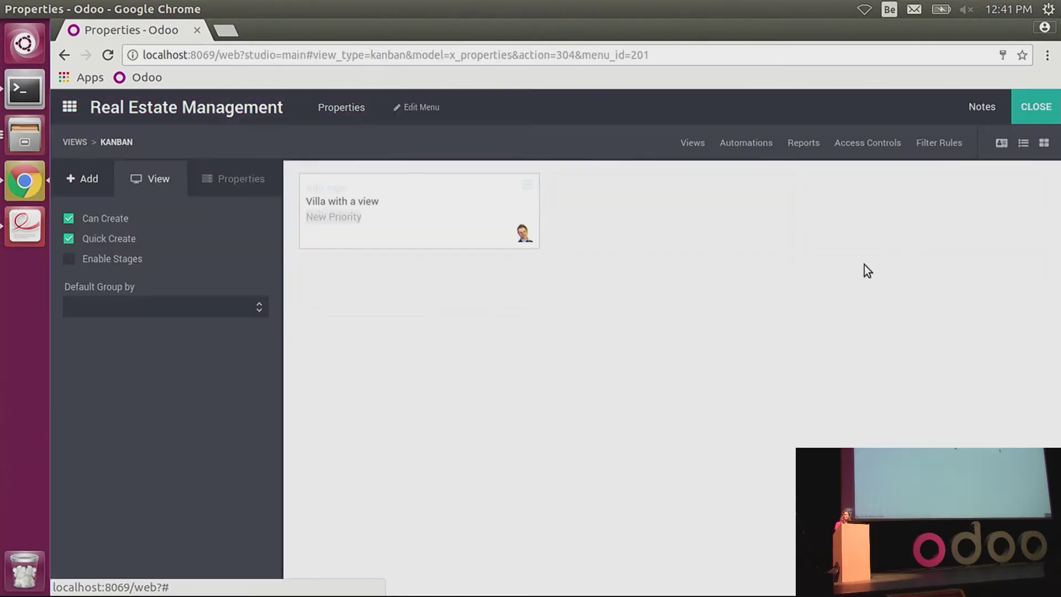
pyautogui.click(124, 261)
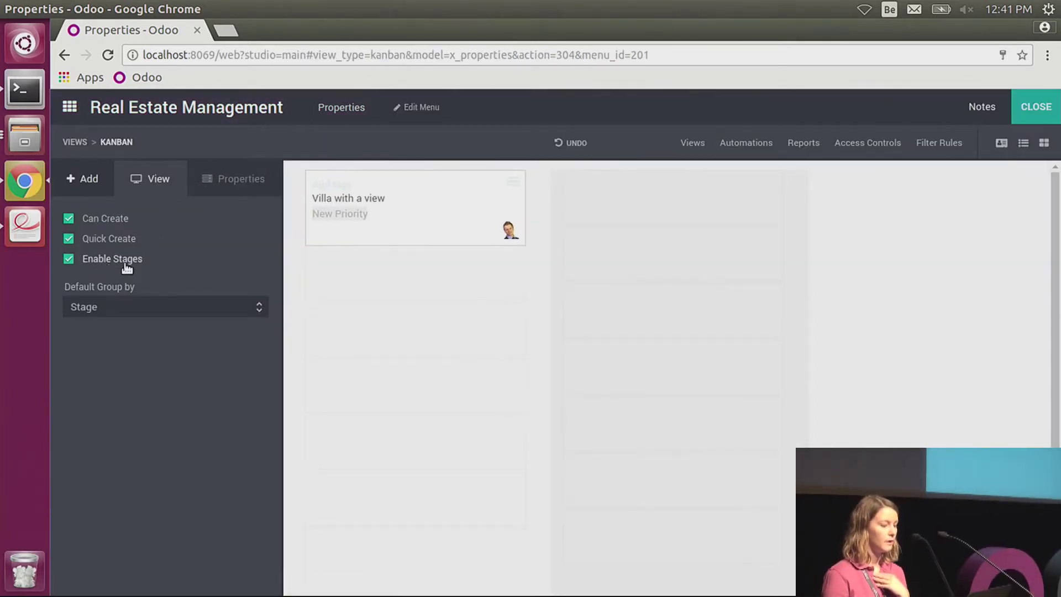
pyautogui.click(1025, 110)
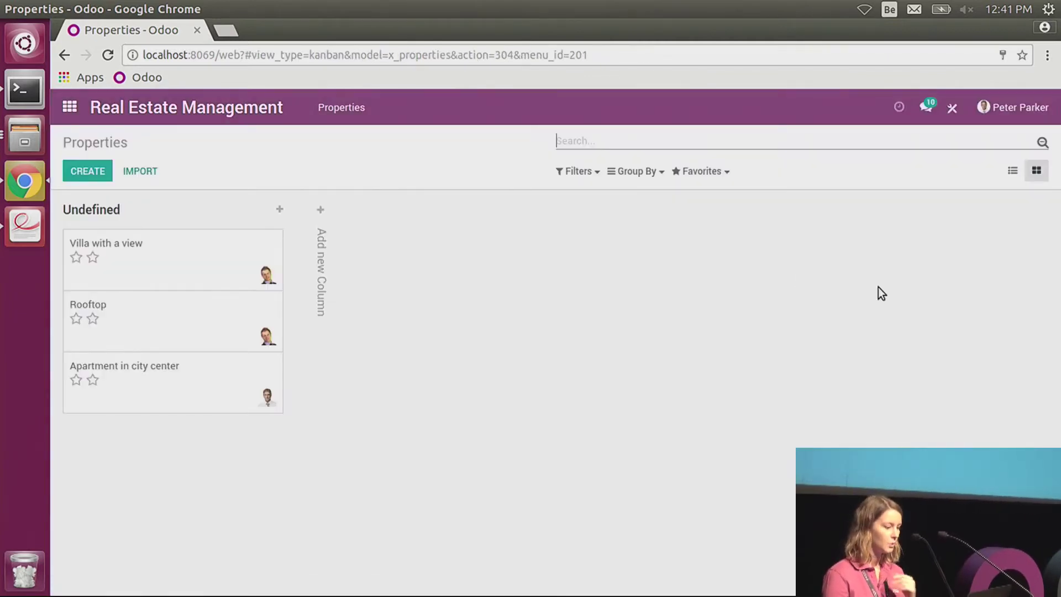
# Create For sale and Sold stage columns, putting Villa with a view in For sale and Apartment in Sold
pyautogui.click(320, 218)
pyautogui.write('For sale')
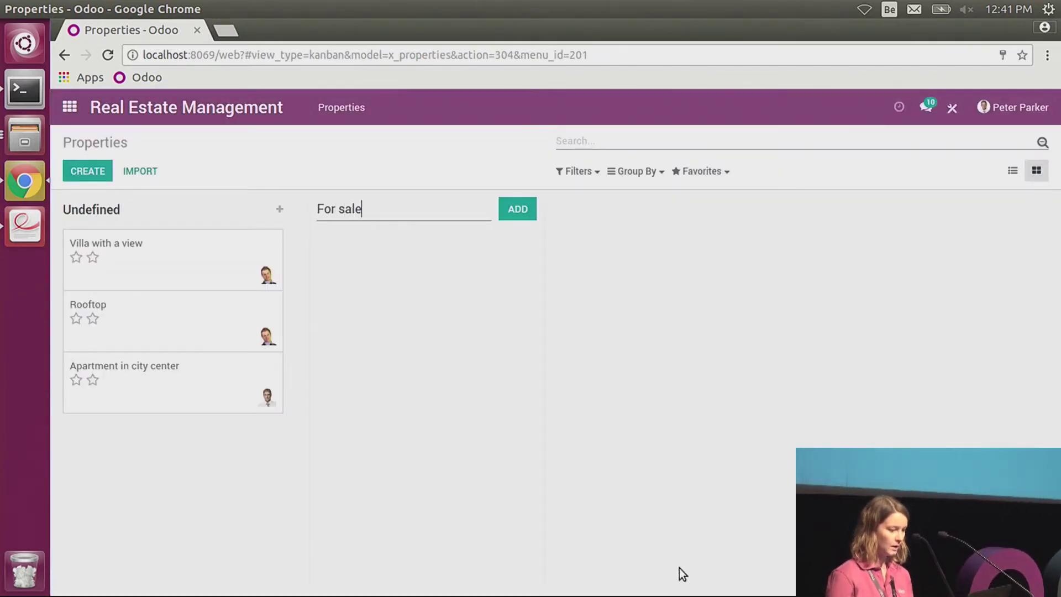
pyautogui.click(522, 214)
pyautogui.write('Sold')
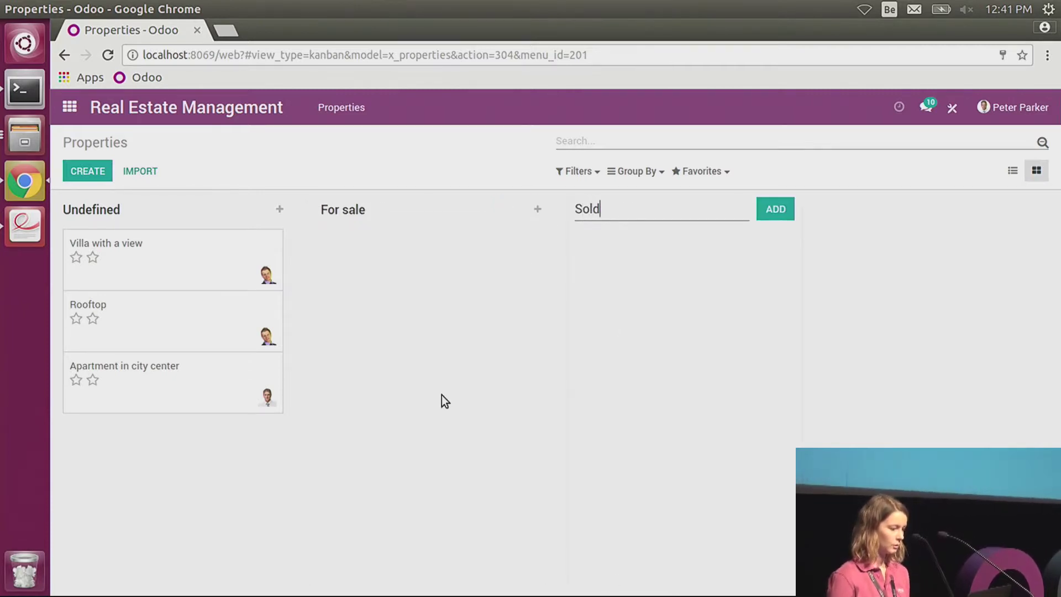
pyautogui.click(788, 210)
pyautogui.moveTo(164, 262); pyautogui.dragTo(685, 289)
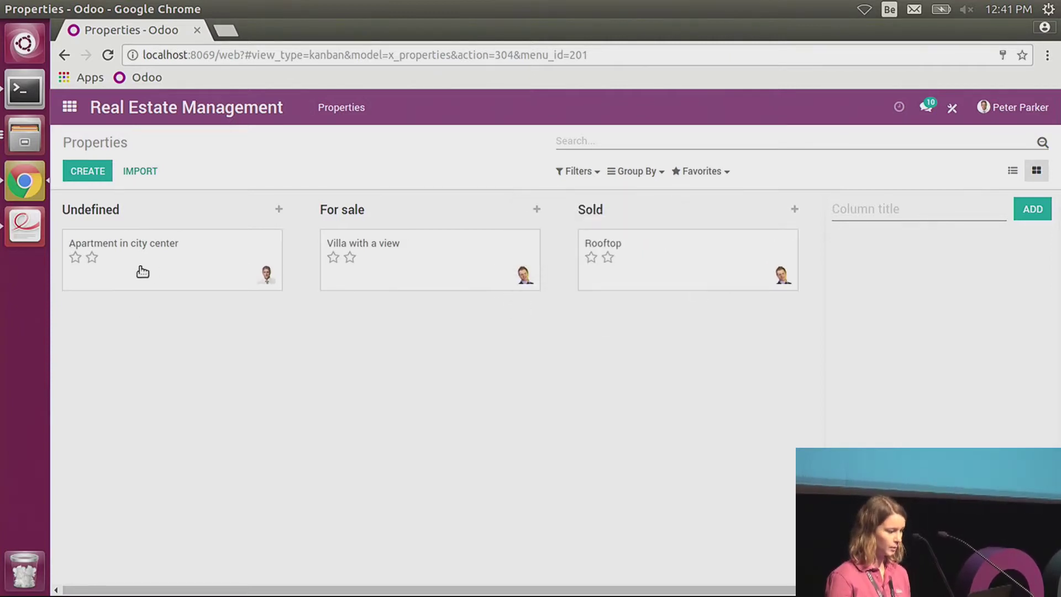
pyautogui.moveTo(151, 275); pyautogui.dragTo(699, 318)
pyautogui.click(1037, 171)
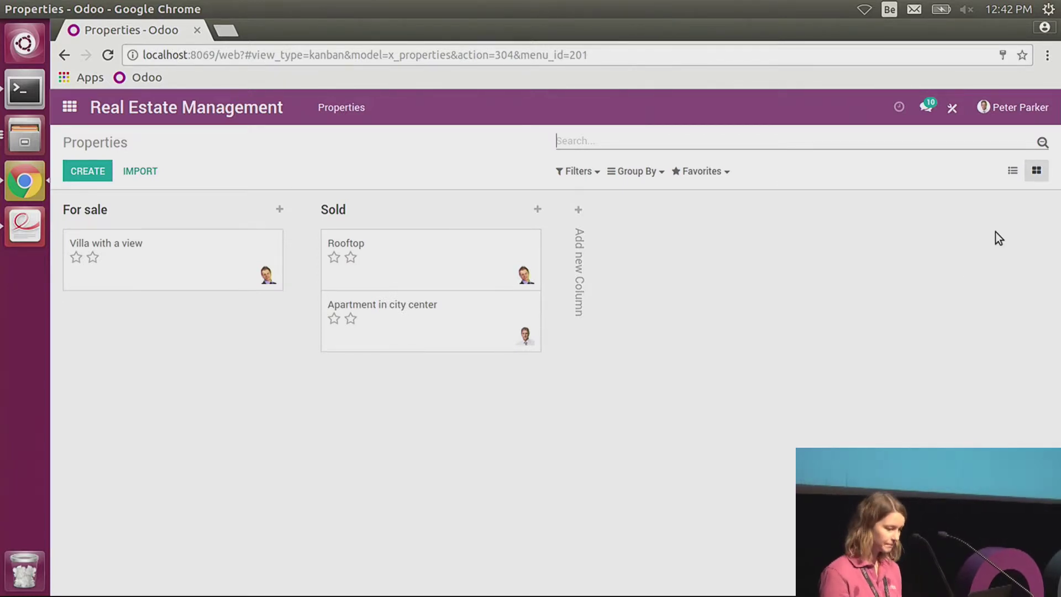
# Activate the Pivot view for Properties in Studio and switch the live app to it
pyautogui.click(951, 116)
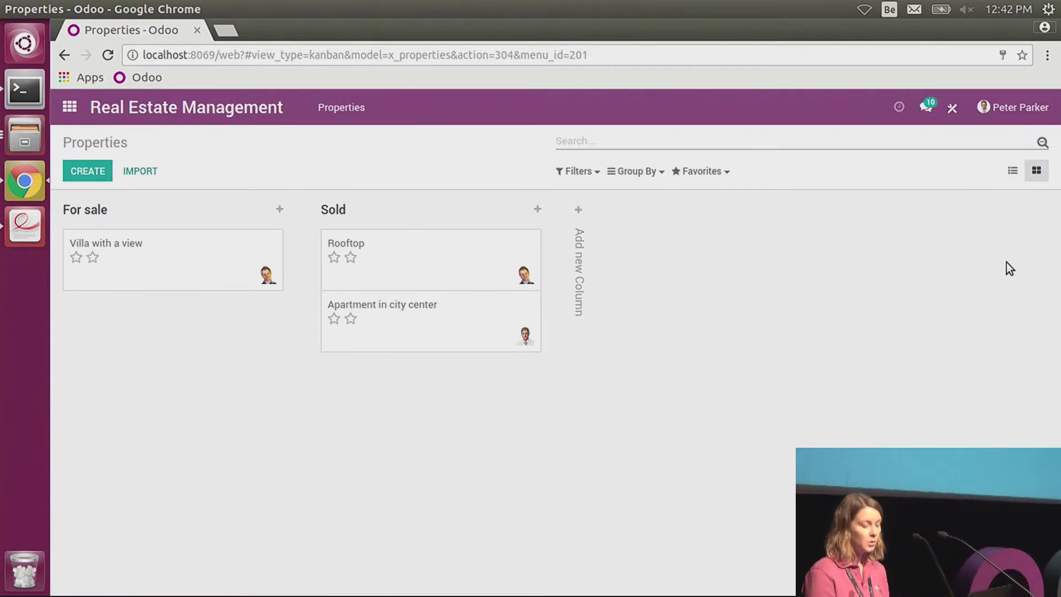
pyautogui.click(952, 110)
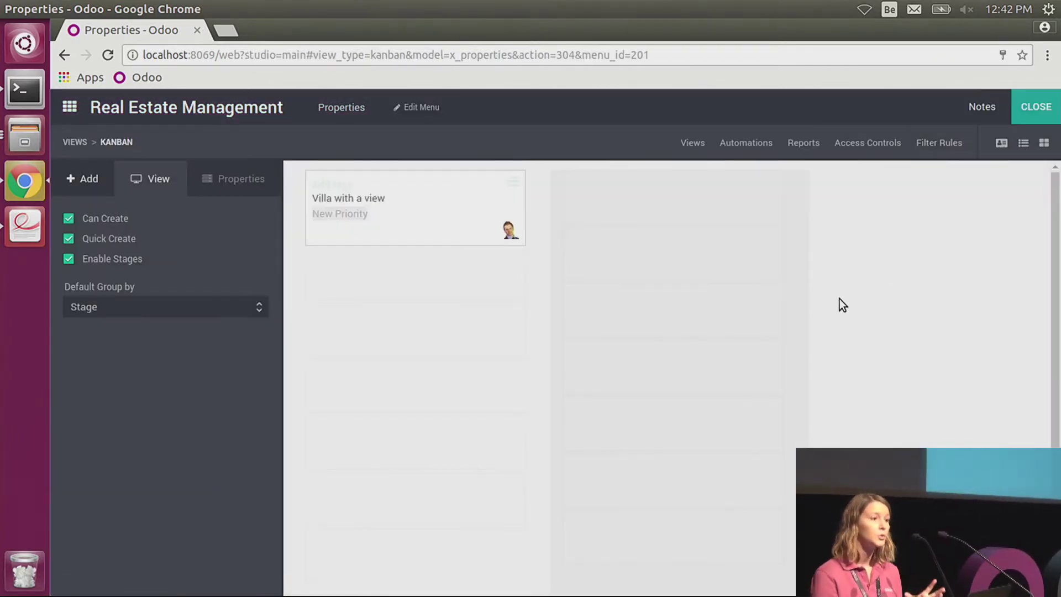
pyautogui.click(74, 142)
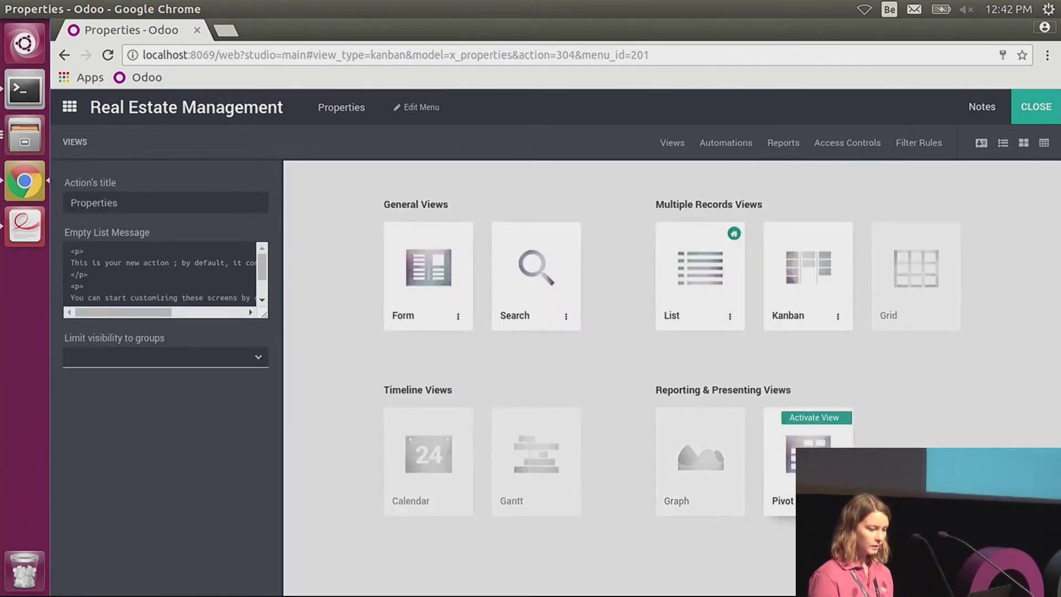
pyautogui.click(782, 451)
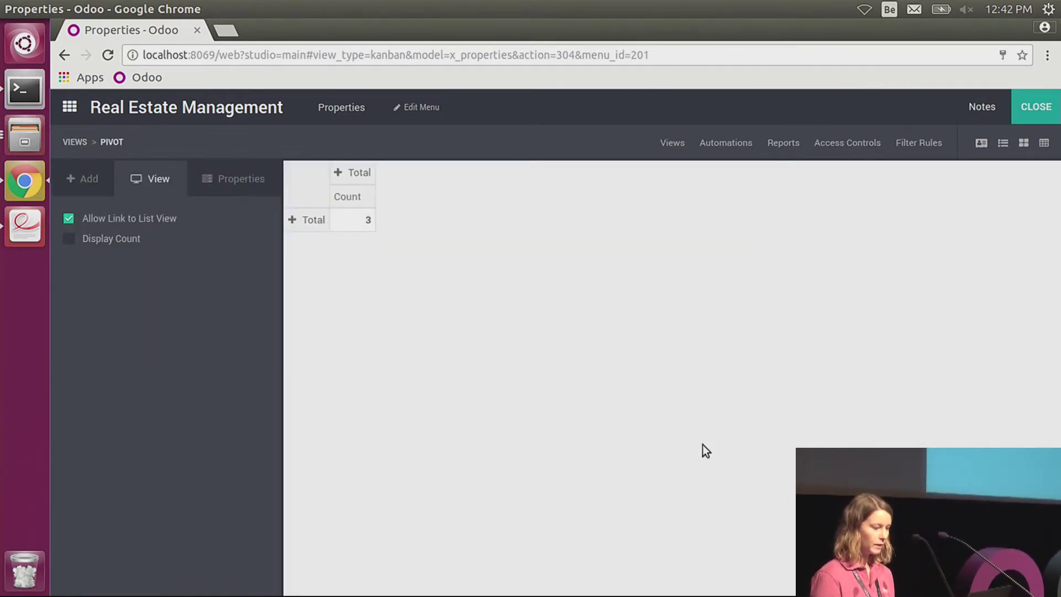
pyautogui.click(1046, 121)
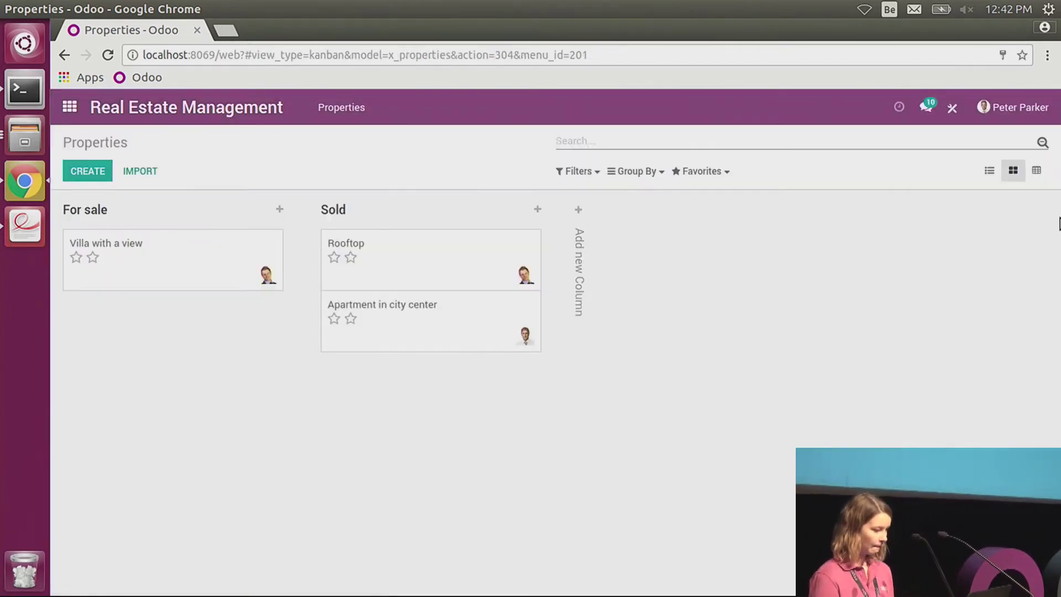
pyautogui.click(1031, 176)
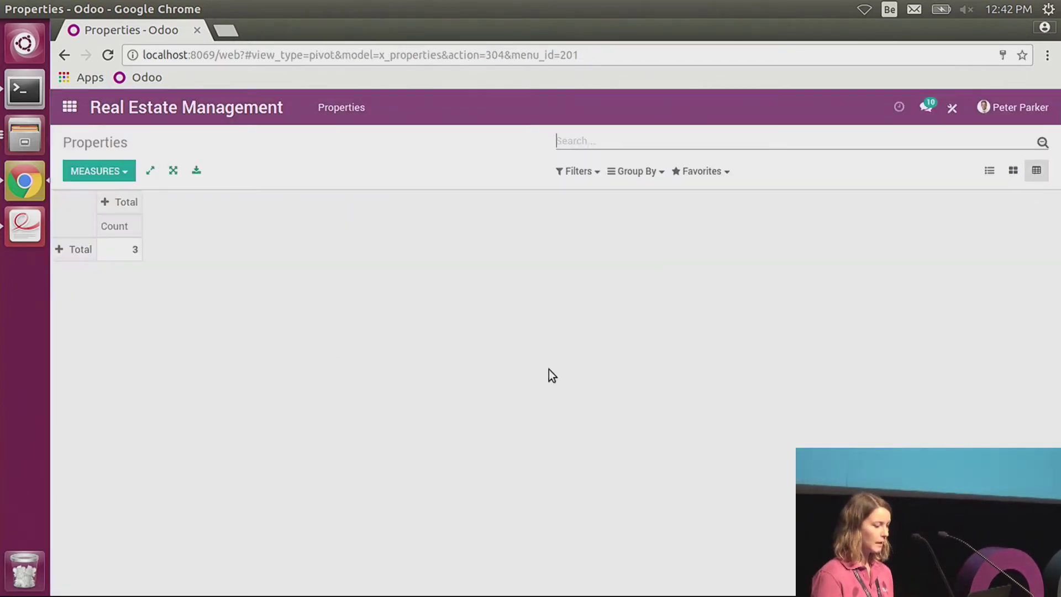
# Add Estimated price as a pivot measure and group the rows by City
pyautogui.click(114, 173)
pyautogui.click(114, 199)
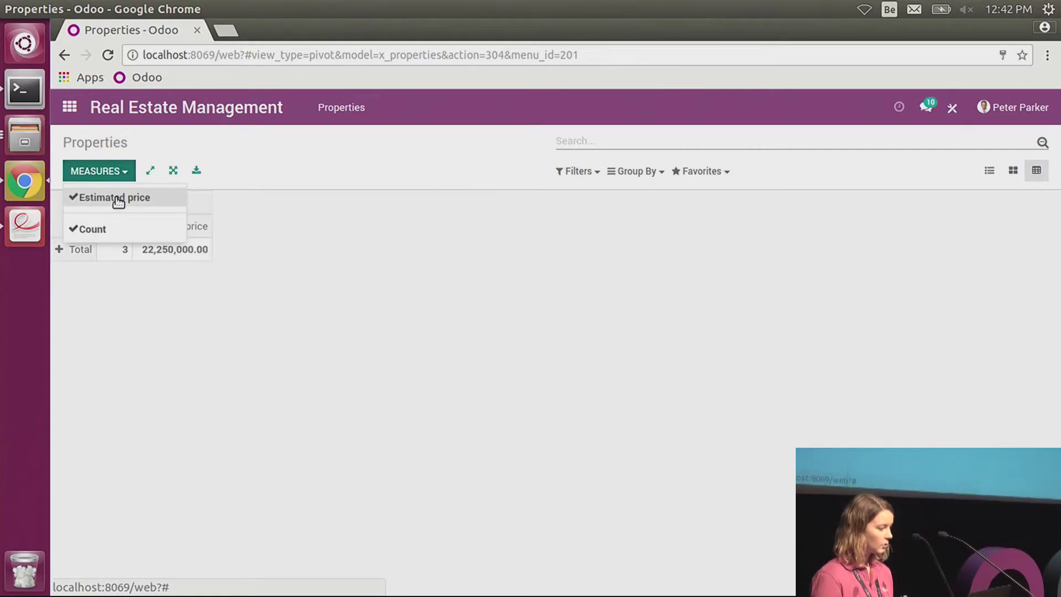
pyautogui.click(62, 253)
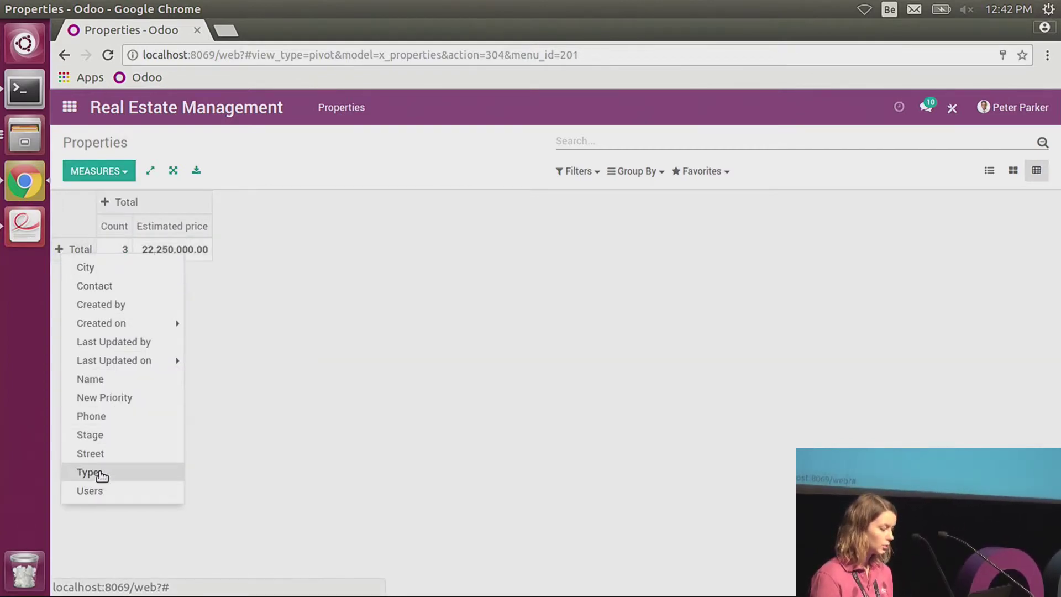
pyautogui.click(103, 270)
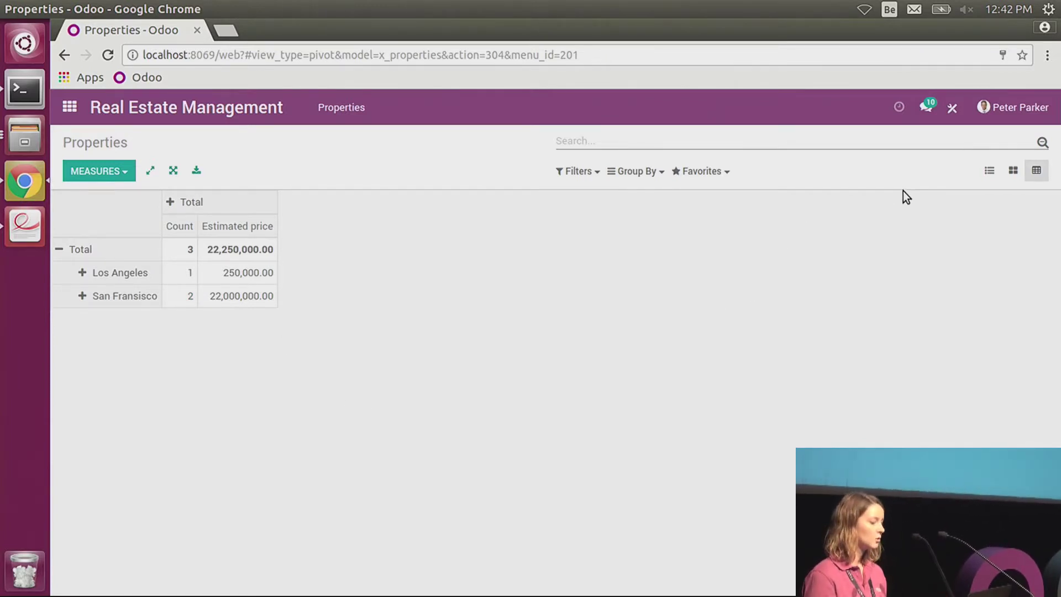
pyautogui.click(953, 108)
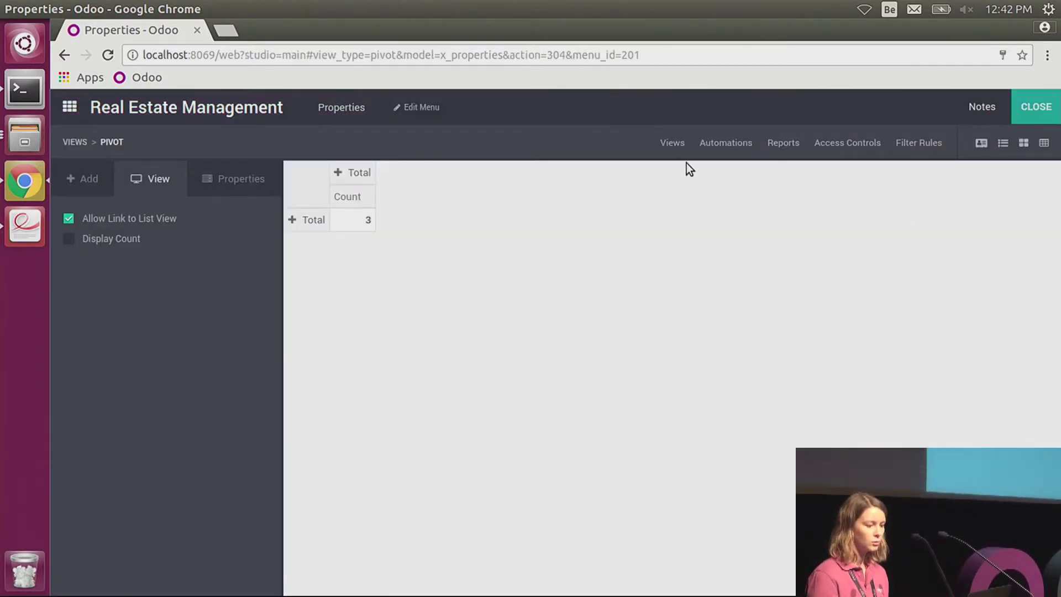
# Activate the Graph view for Properties in Studio and switch the live app to the chart
pyautogui.click(673, 145)
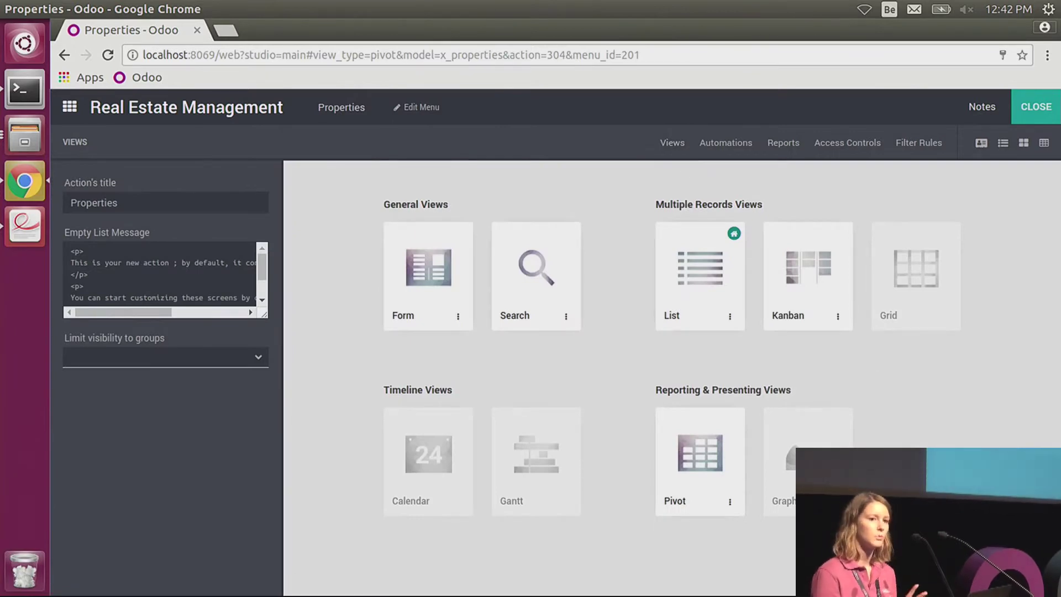
pyautogui.click(812, 420)
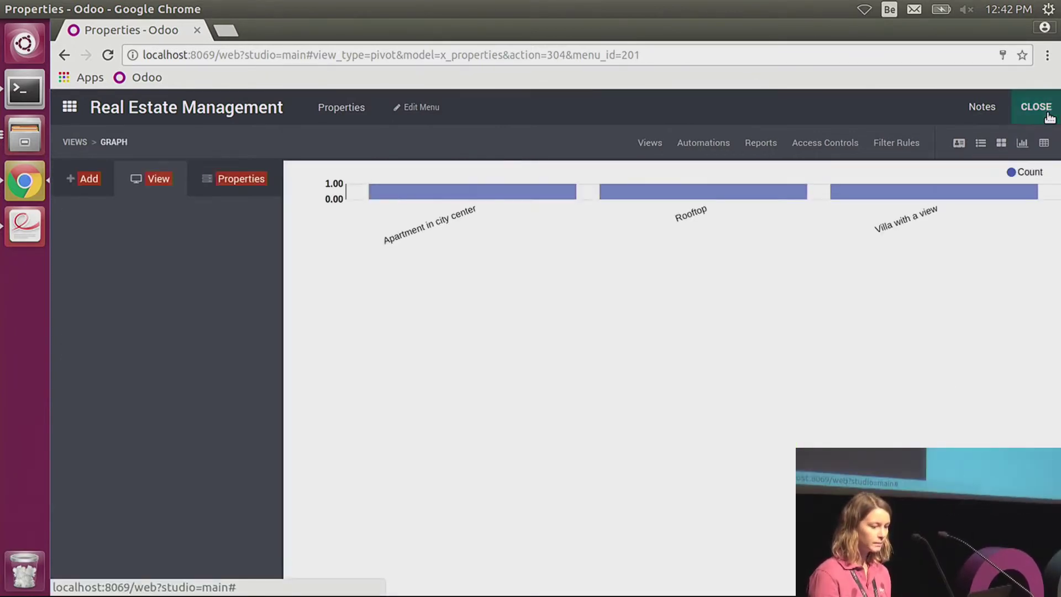
pyautogui.click(1049, 116)
pyautogui.click(1035, 171)
# Make the chart a pie of Estimated price grouped by City
pyautogui.click(201, 170)
pyautogui.click(105, 172)
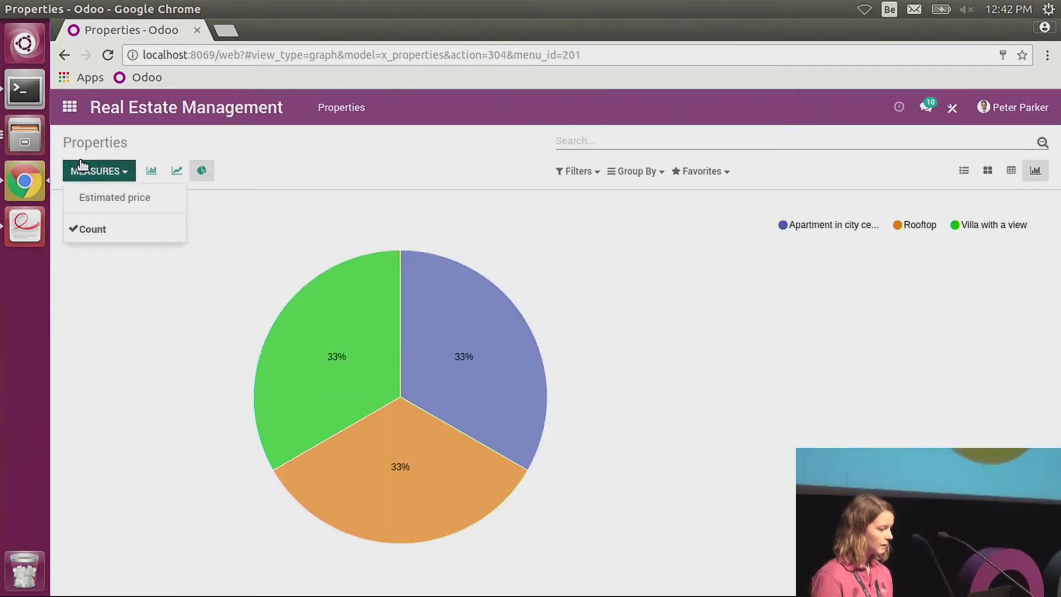
pyautogui.click(133, 201)
pyautogui.click(647, 172)
pyautogui.click(661, 194)
pyautogui.click(649, 232)
pyautogui.click(449, 138)
pyautogui.moveTo(435, 437)
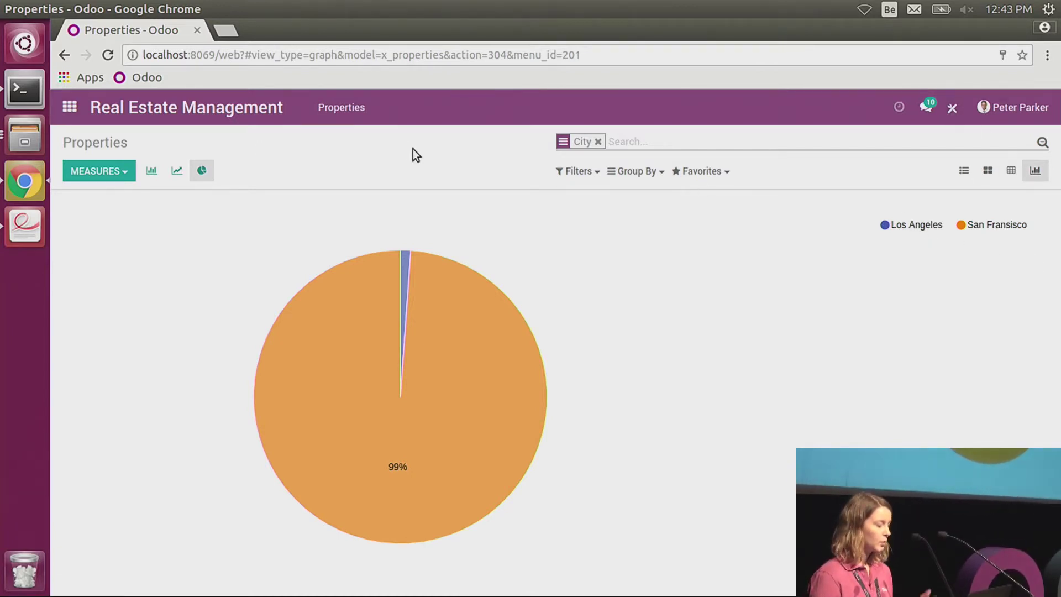
# Add an Owners menu linked to the Contact model, save the menu structure, and exit Studio
pyautogui.click(953, 111)
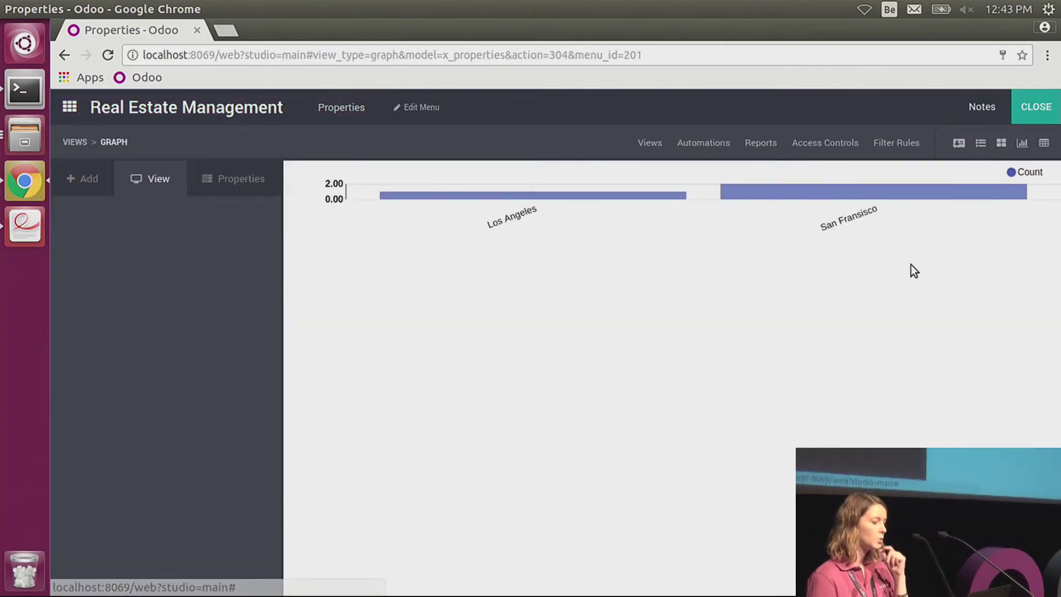
pyautogui.click(434, 116)
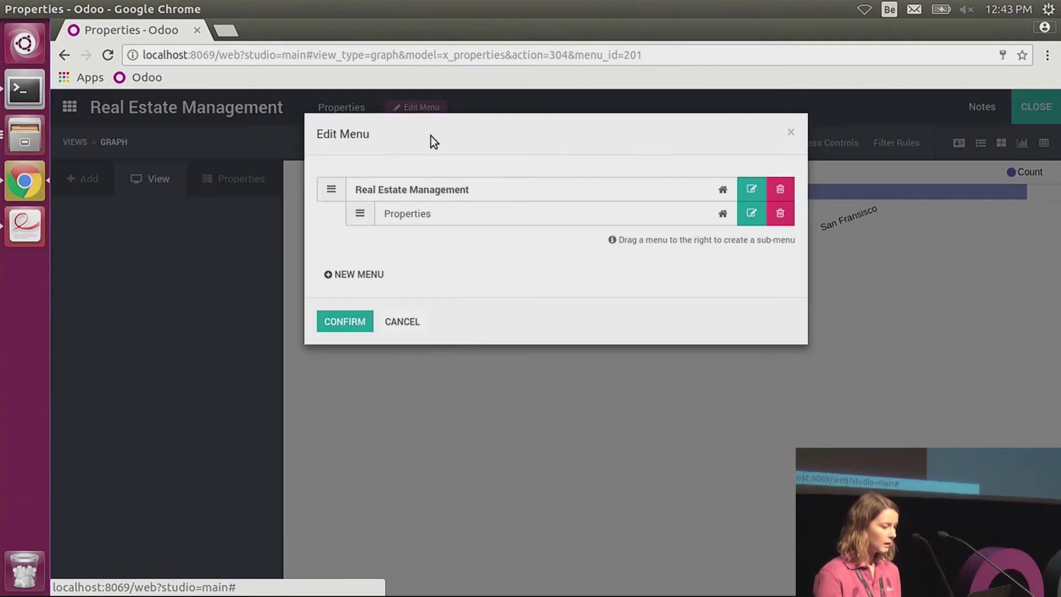
pyautogui.click(362, 275)
pyautogui.write('Owner')
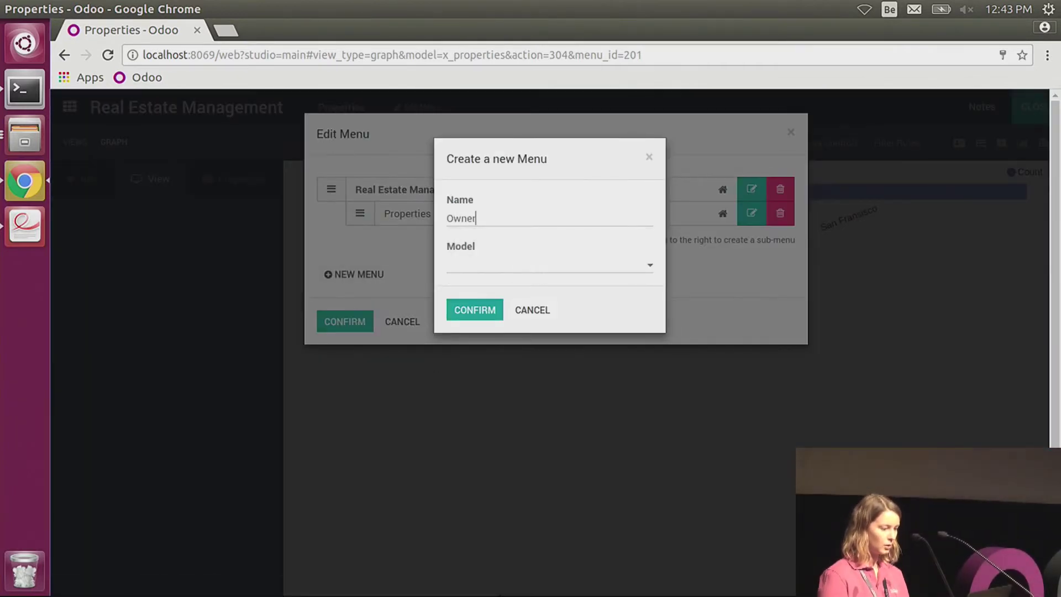
pyautogui.write('s')
pyautogui.click(486, 268)
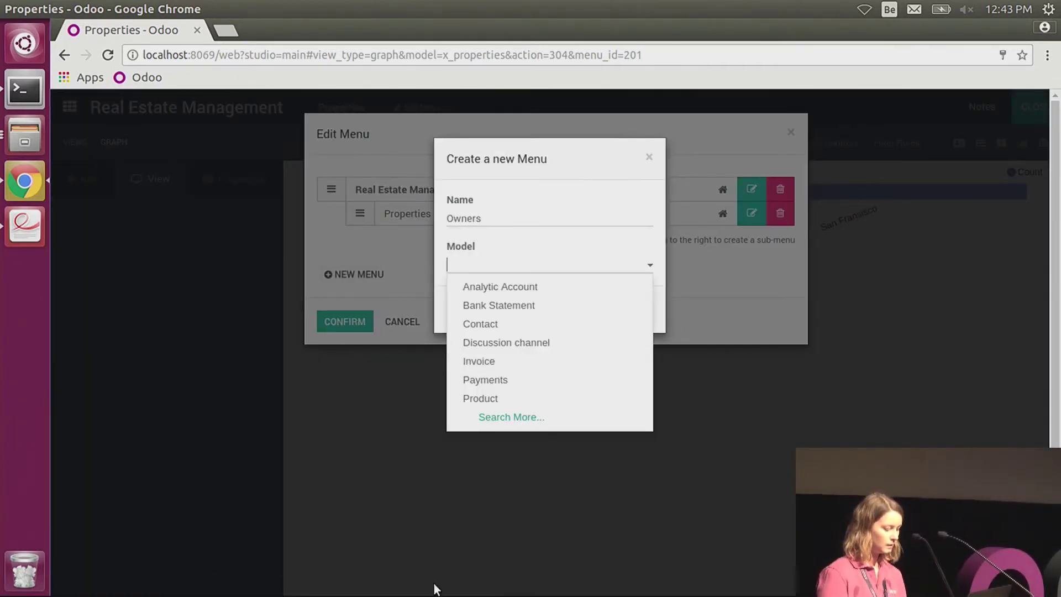
pyautogui.write('contac')
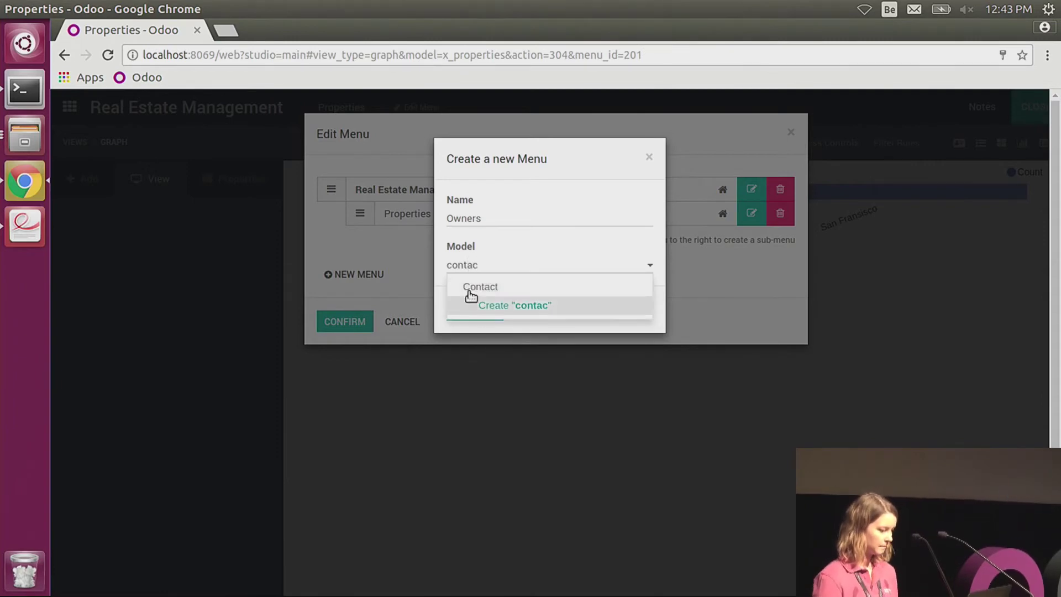
pyautogui.click(471, 287)
pyautogui.click(463, 333)
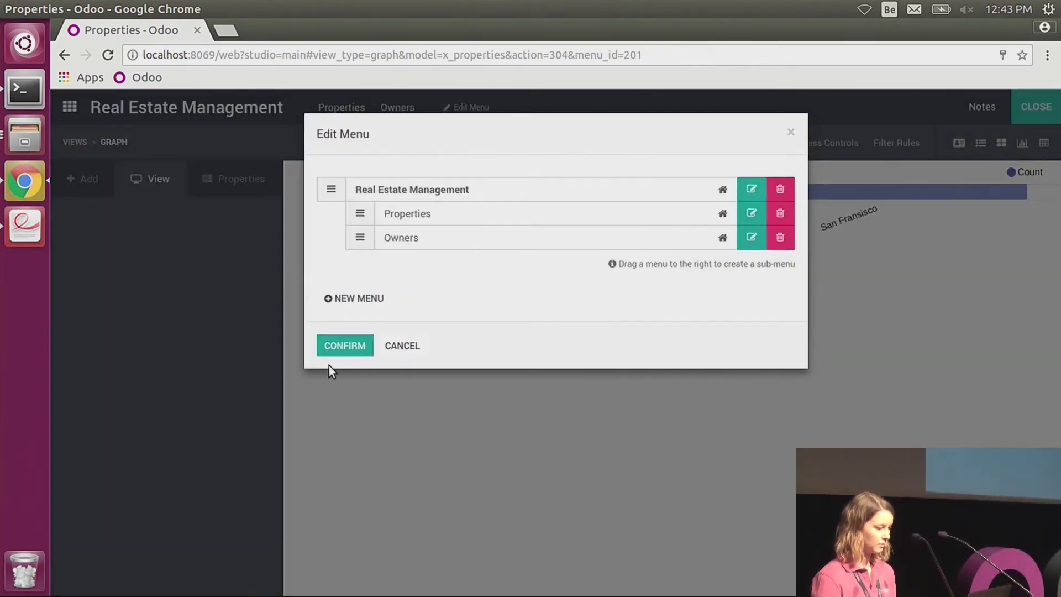
pyautogui.click(338, 346)
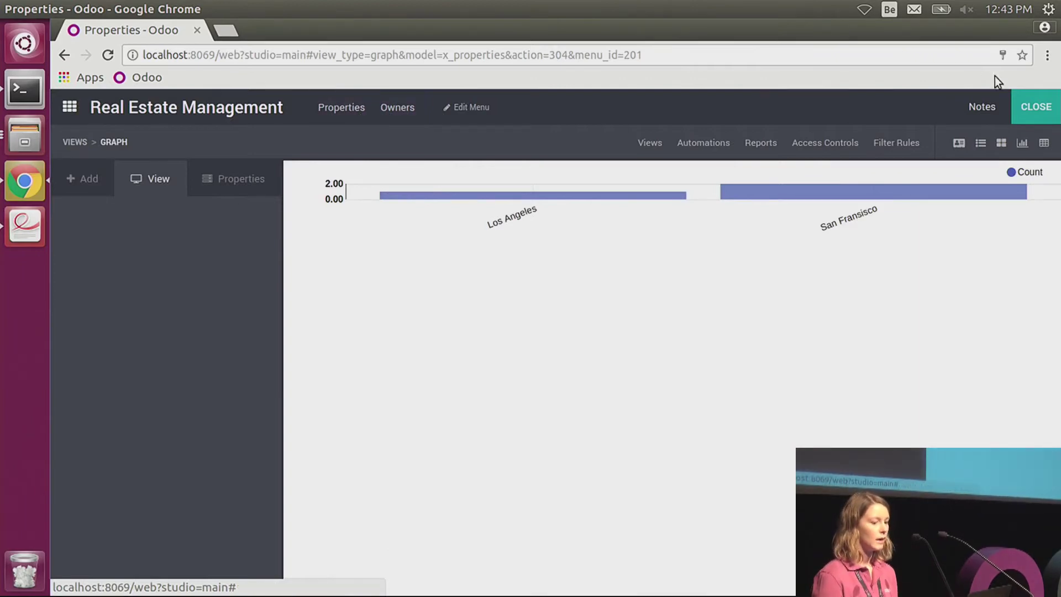
pyautogui.click(1023, 143)
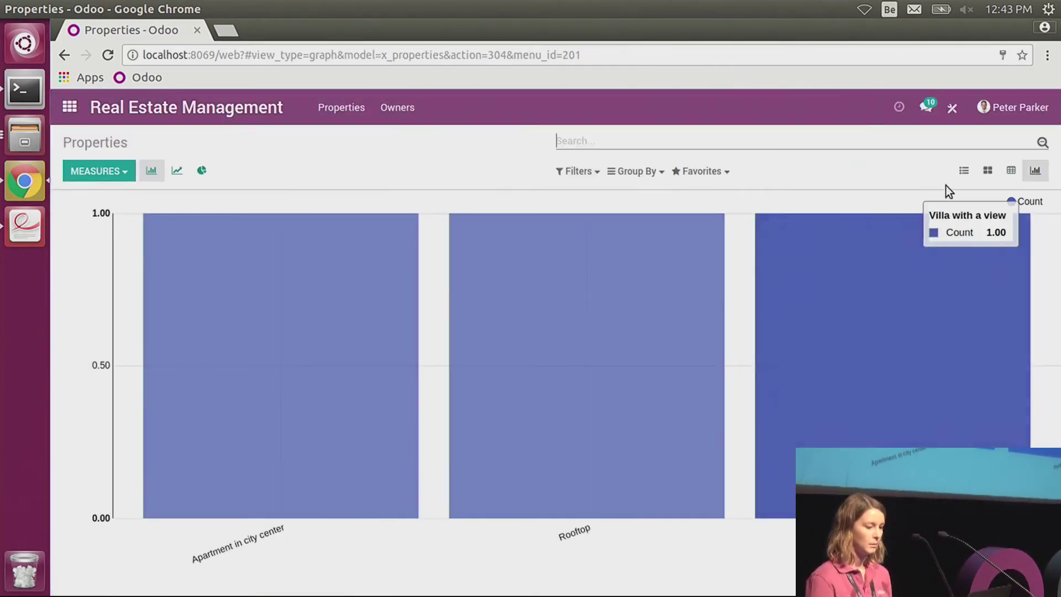
# View the properties as a list, look over the presentation slides, then return to the Odoo home screen
pyautogui.click(963, 170)
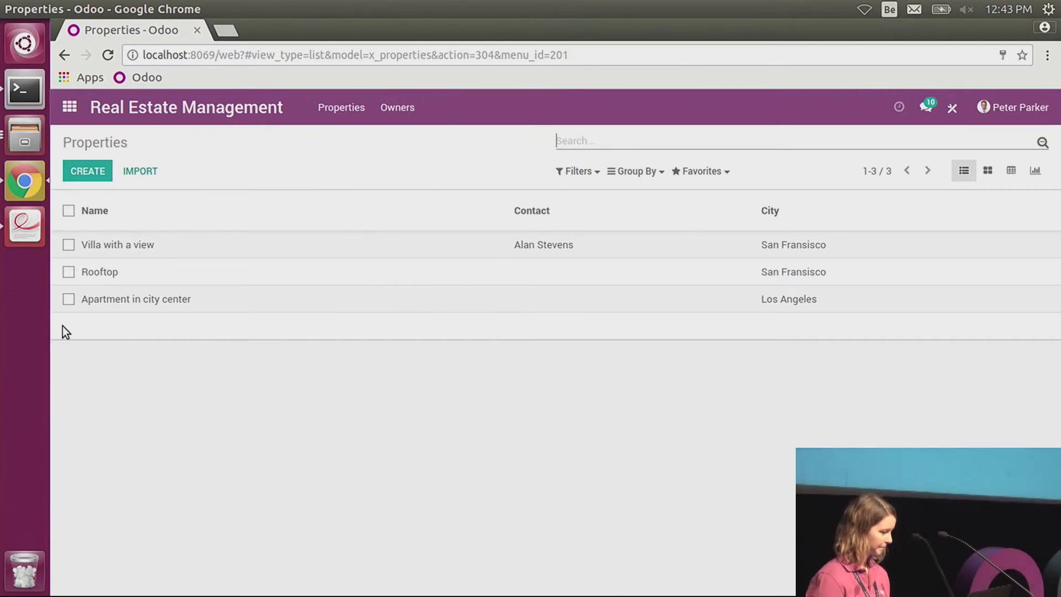
pyautogui.click(25, 225)
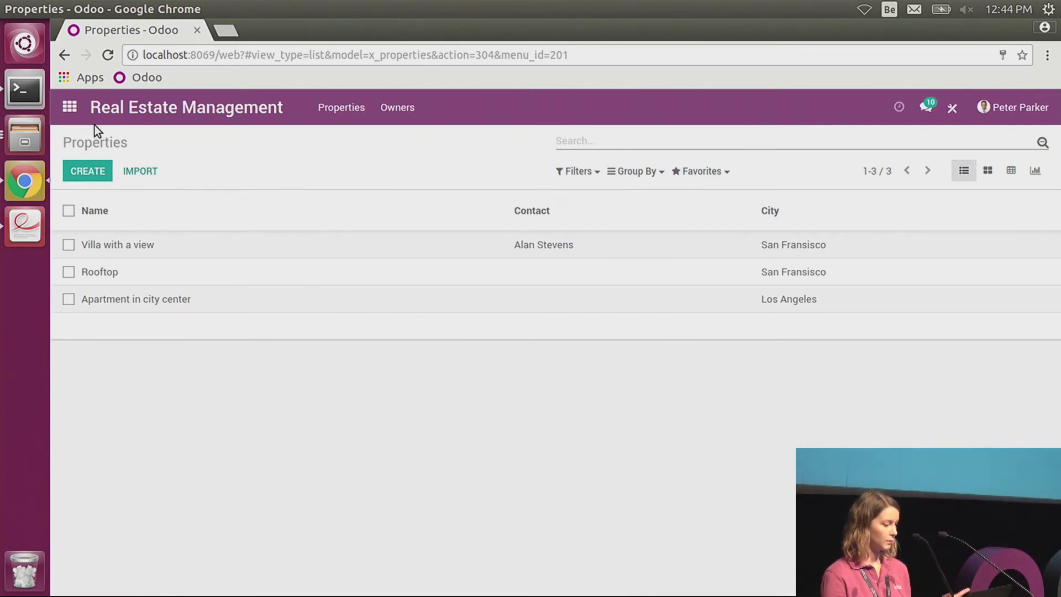
pyautogui.click(70, 107)
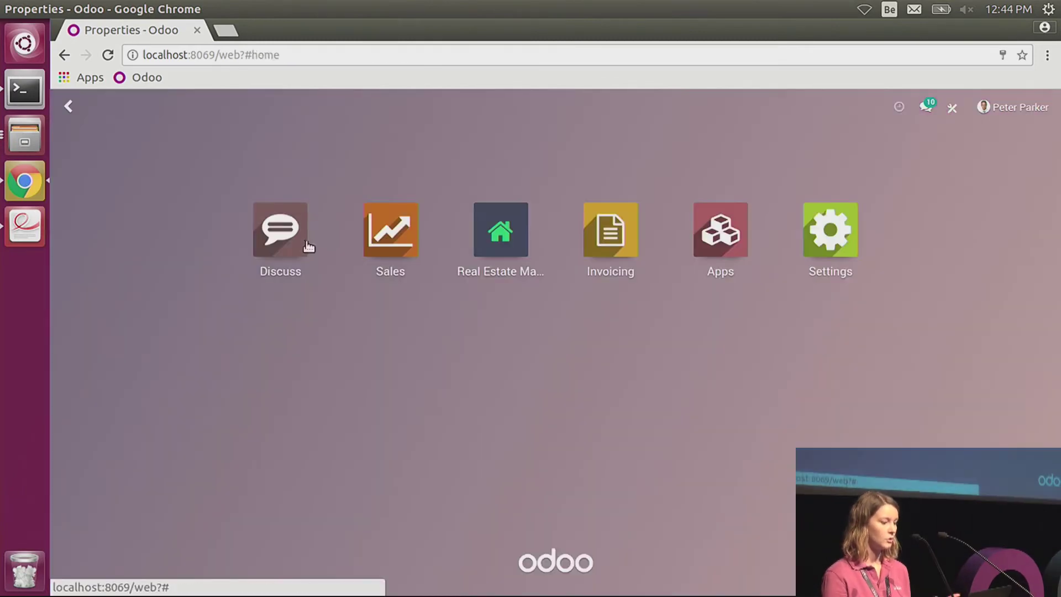
# Turn on Studio at the home screen and show the customisation options, then switch to the slides
pyautogui.click(953, 111)
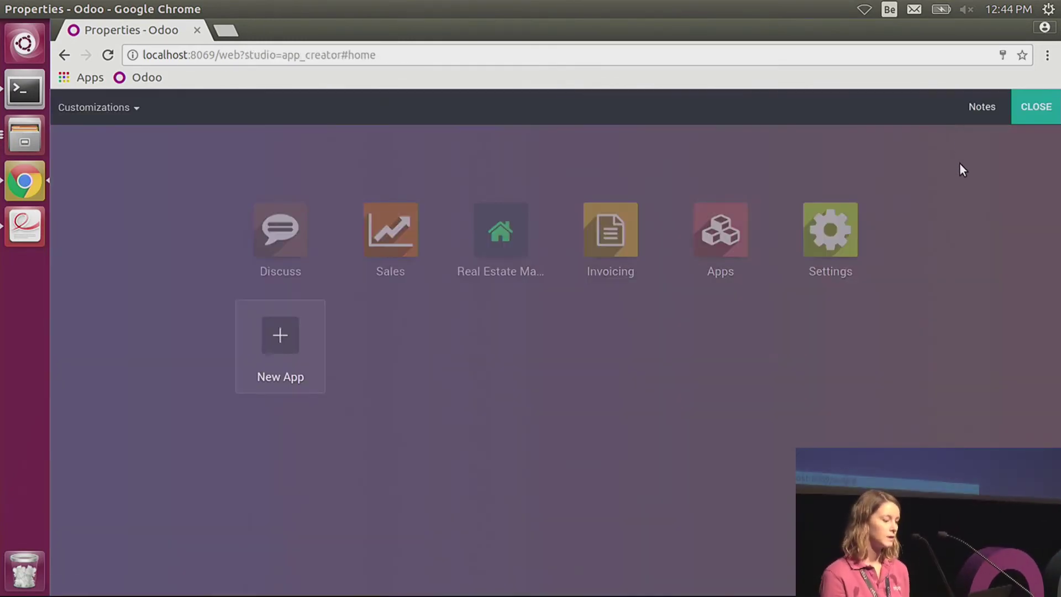
pyautogui.click(133, 108)
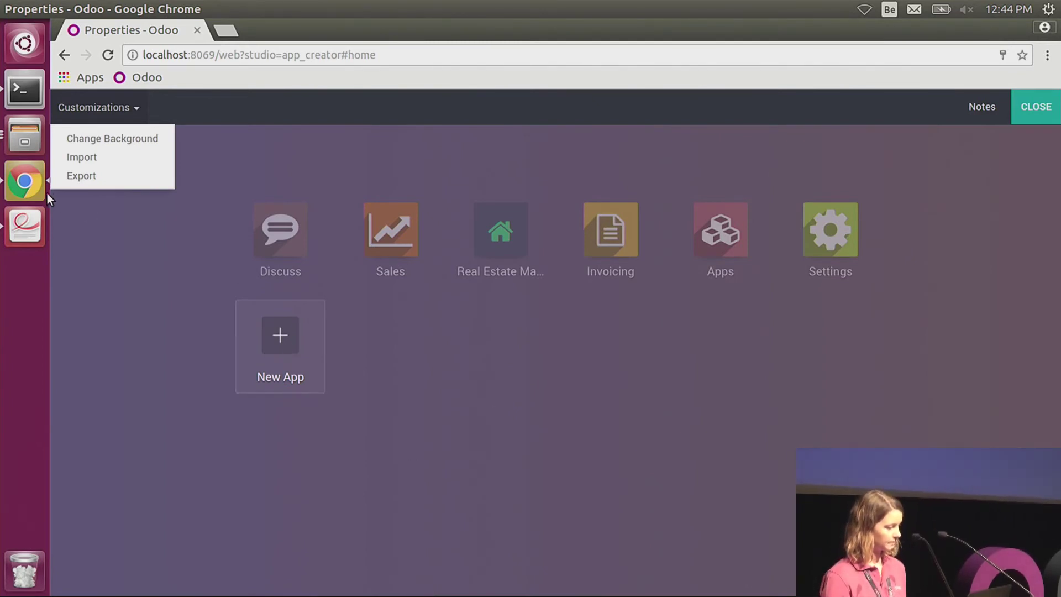
pyautogui.click(34, 228)
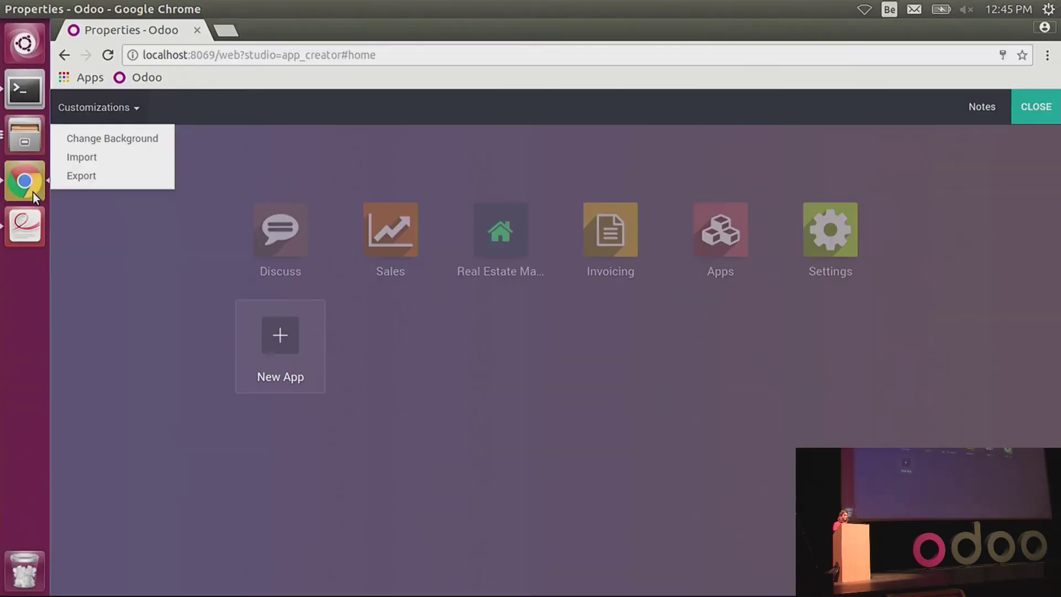
# Exit Studio and turn on developer mode in Settings
pyautogui.click(1036, 106)
pyautogui.click(832, 260)
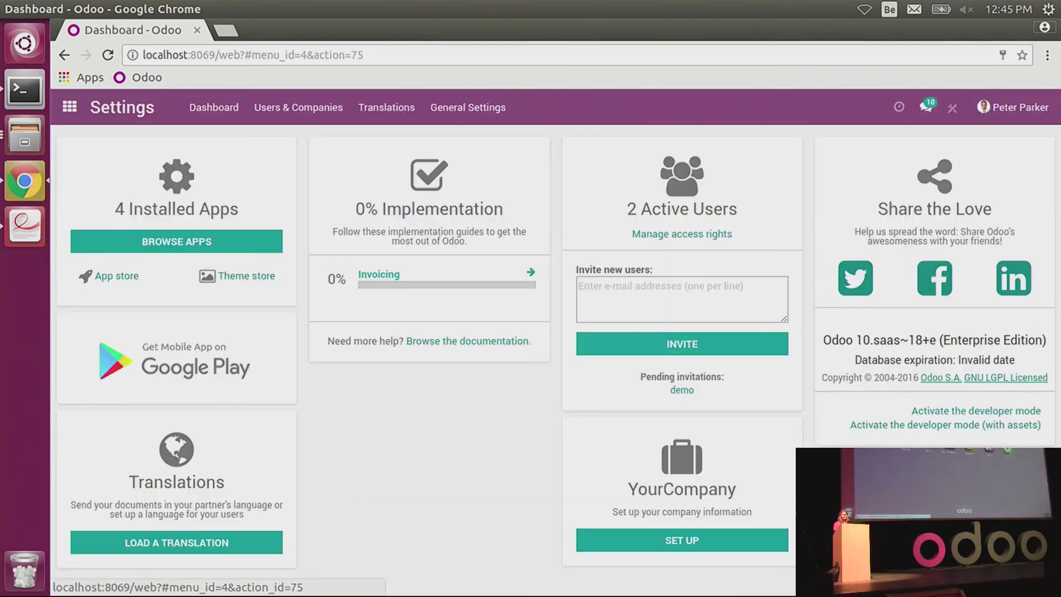
pyautogui.click(973, 411)
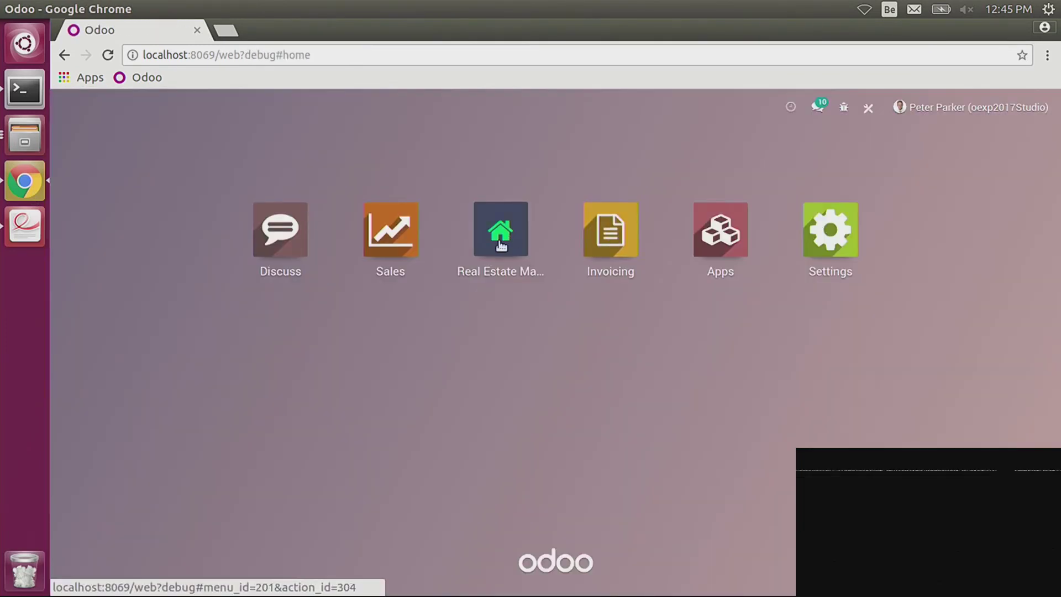
# Open the Villa with a view property form in Studio and show the form view's options
pyautogui.click(500, 237)
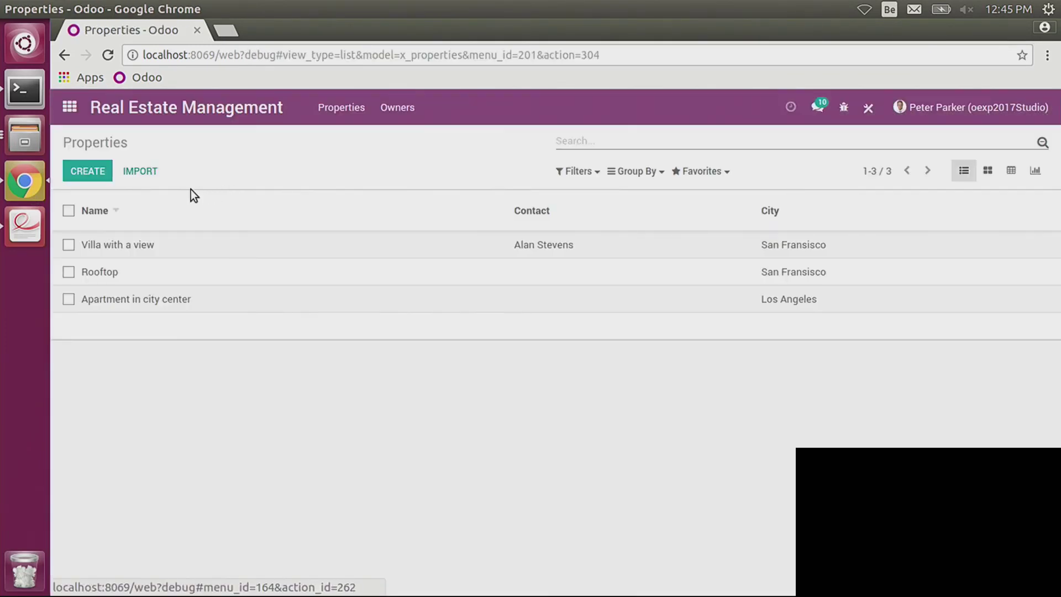
pyautogui.click(190, 242)
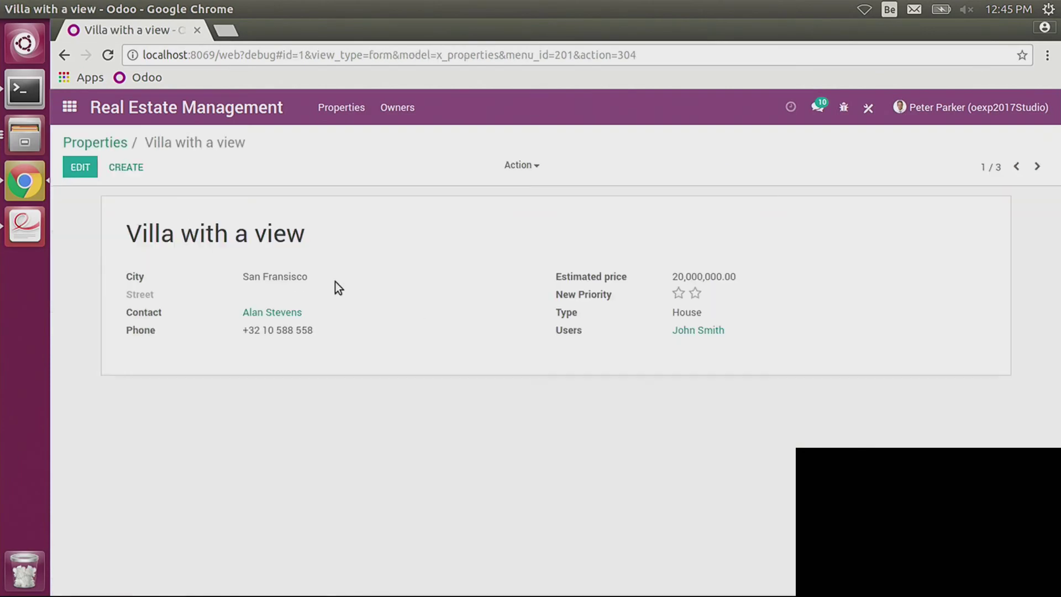
pyautogui.click(868, 108)
pyautogui.click(166, 181)
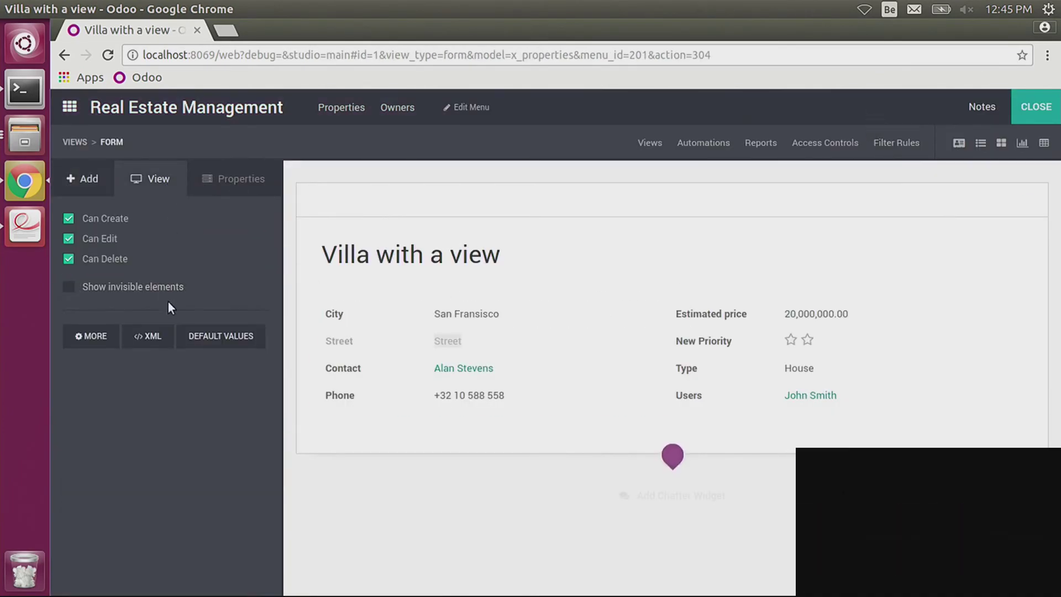
# View the x_properties form's default XML template beside the live Villa preview
pyautogui.click(148, 336)
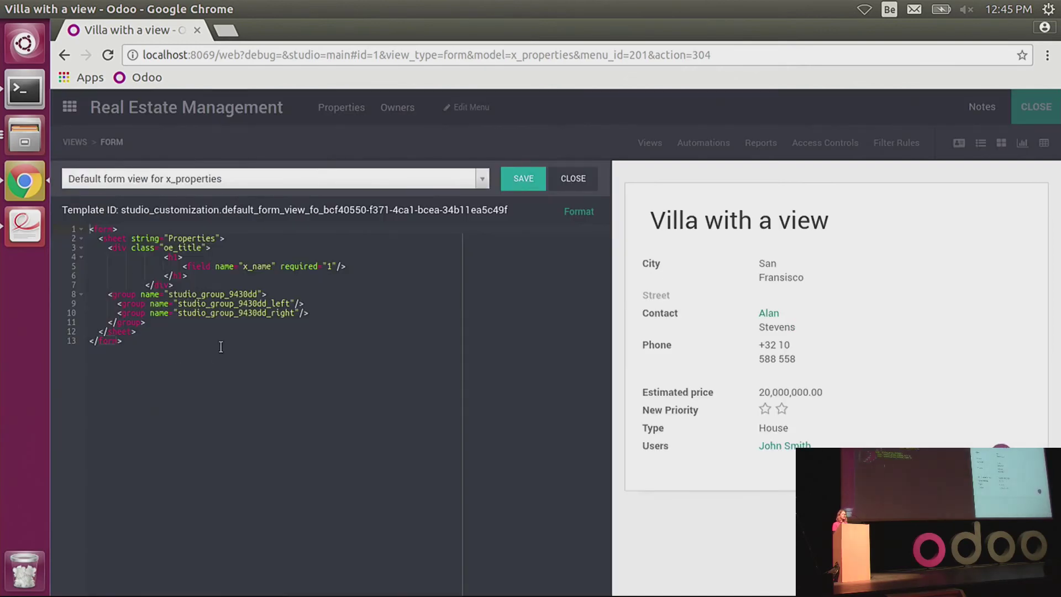